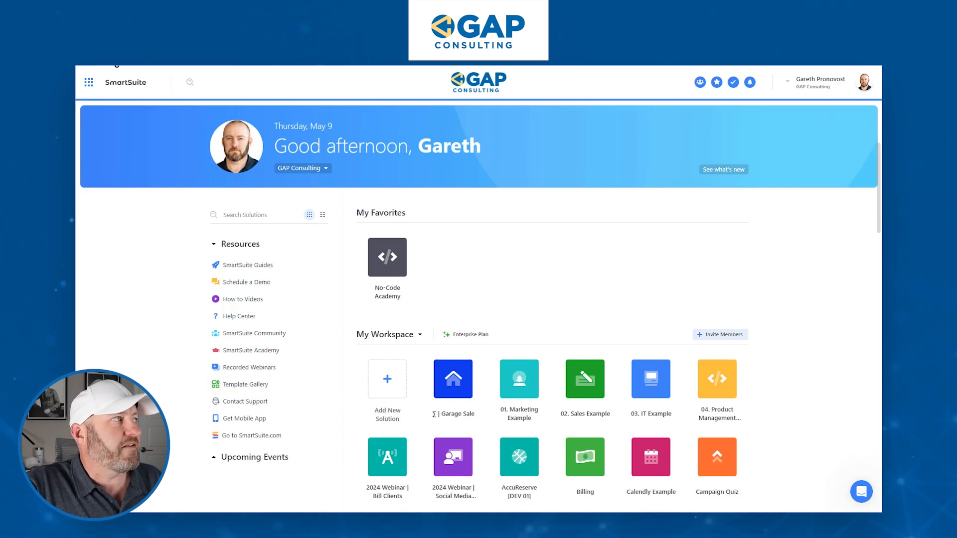
Open the Event Planning Template solution and look over the Schedule by Active Event grid.
{"action": "left_click", "coordinate": [86, 65]}
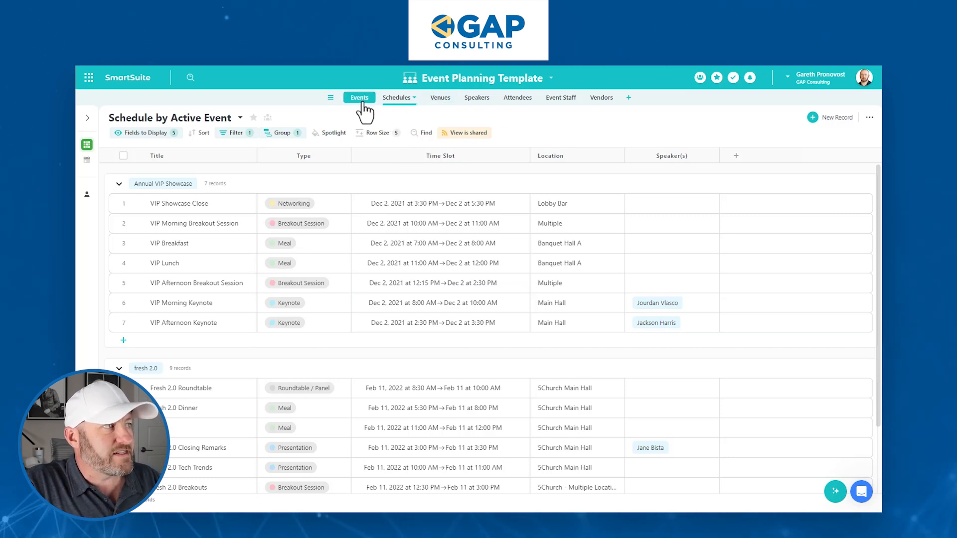
{"action": "left_click", "coordinate": [377, 96]}
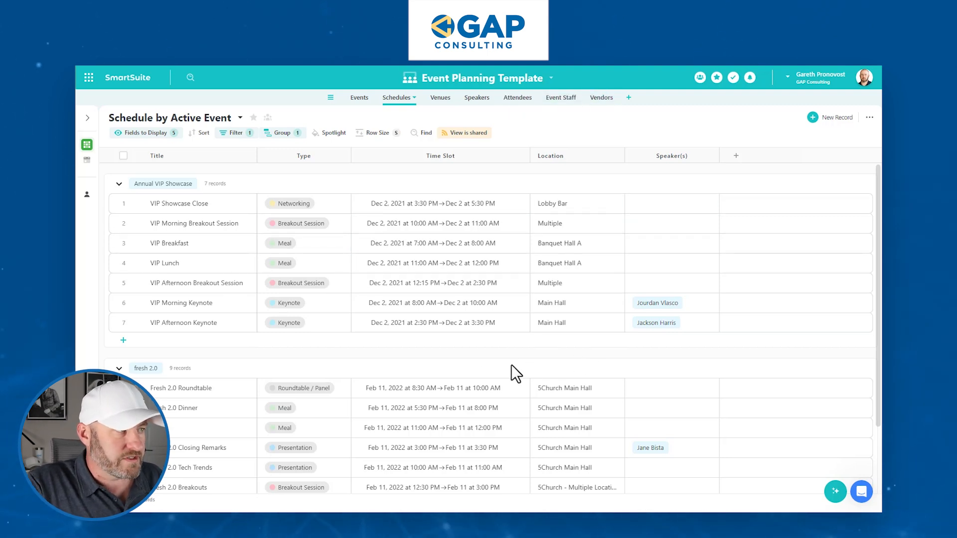
{"action": "scroll", "coordinate": [494, 369], "scroll_direction": "down", "scroll_amount": 2}
{"action": "scroll", "coordinate": [438, 379], "scroll_direction": "up", "scroll_amount": 2}
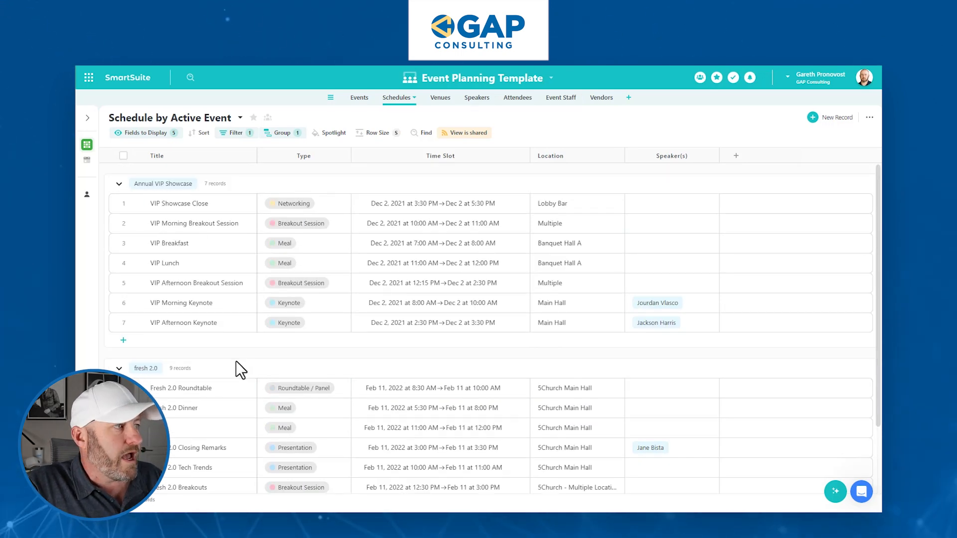
{"action": "scroll", "coordinate": [236, 360], "scroll_direction": "down", "scroll_amount": 2}
{"action": "scroll", "coordinate": [376, 371], "scroll_direction": "up", "scroll_amount": 2}
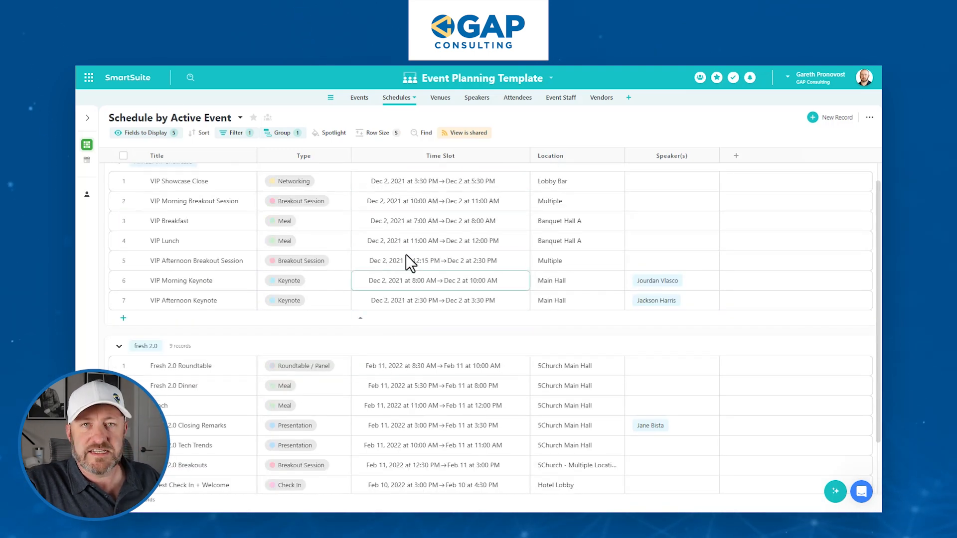
Inspect the VIP Morning Keynote and remarks sessions' cells, then go to the Events table.
{"action": "left_click", "coordinate": [690, 287]}
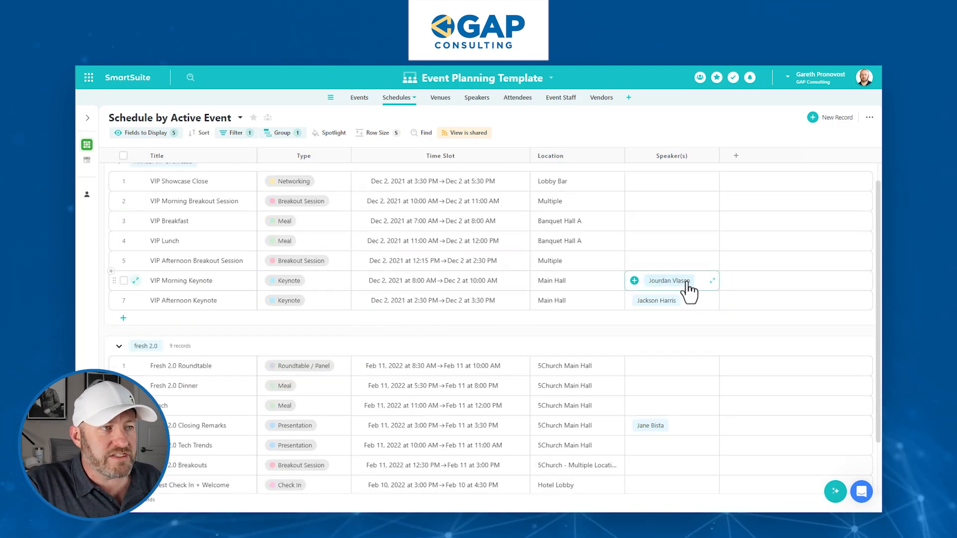
{"action": "left_click", "coordinate": [189, 274]}
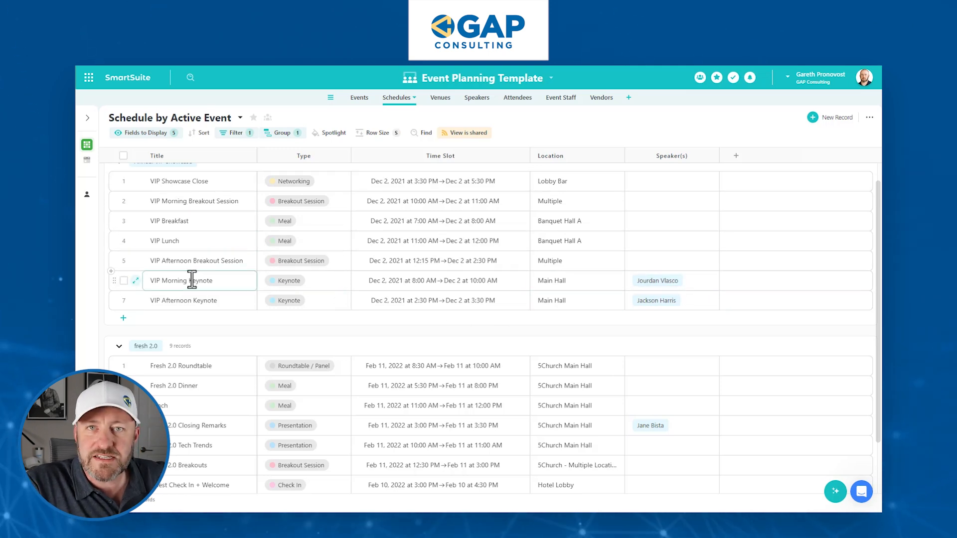
{"action": "scroll", "coordinate": [190, 279], "scroll_direction": "down", "scroll_amount": 2}
{"action": "left_click", "coordinate": [212, 314]}
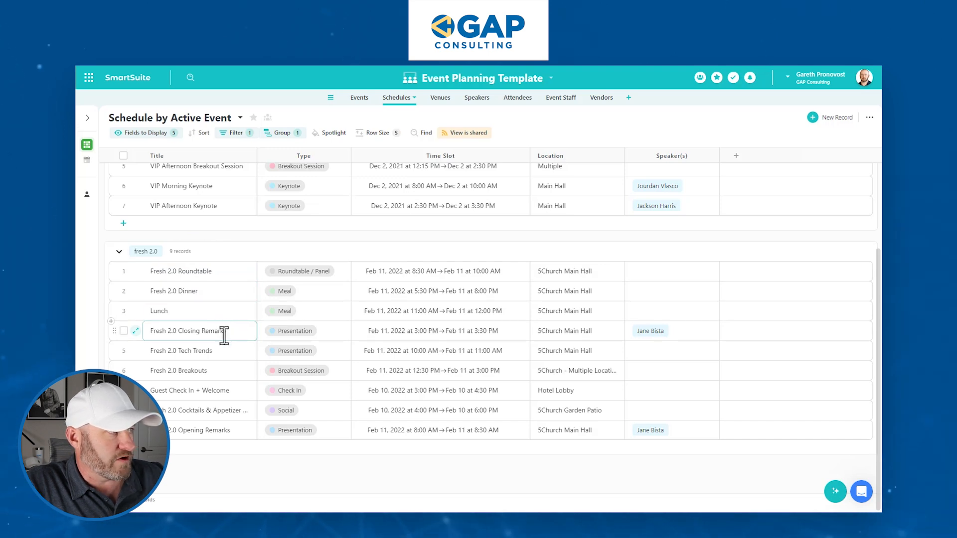
{"action": "left_click", "coordinate": [410, 337]}
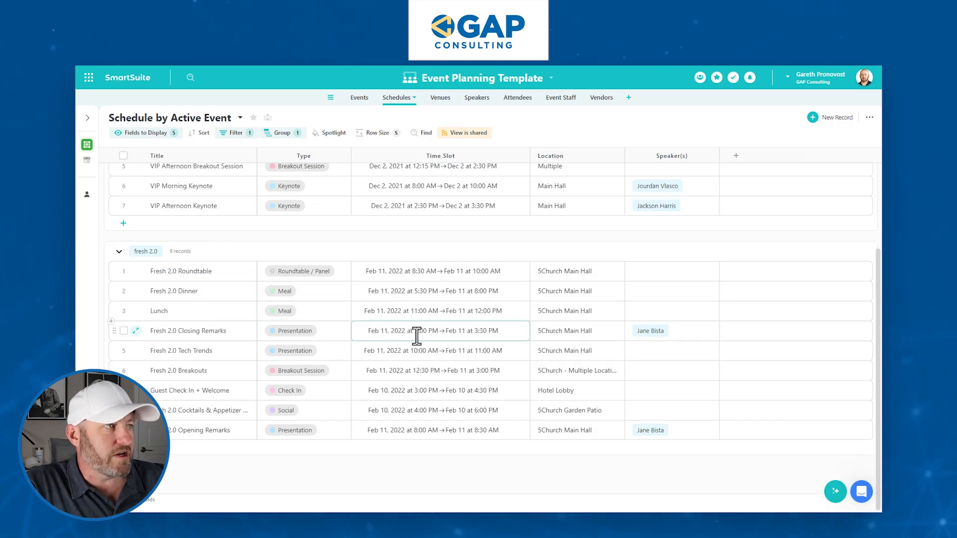
{"action": "left_click", "coordinate": [412, 433]}
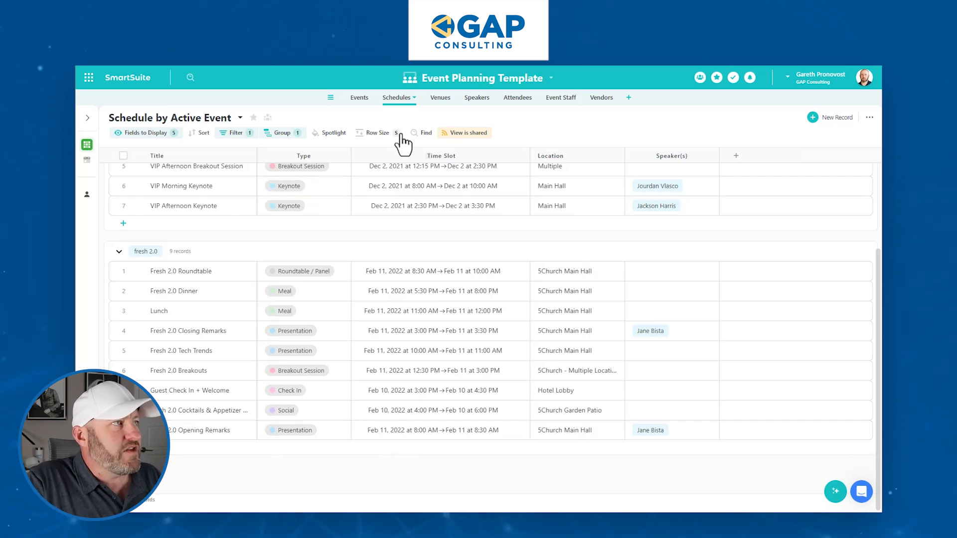
{"action": "left_click", "coordinate": [365, 98]}
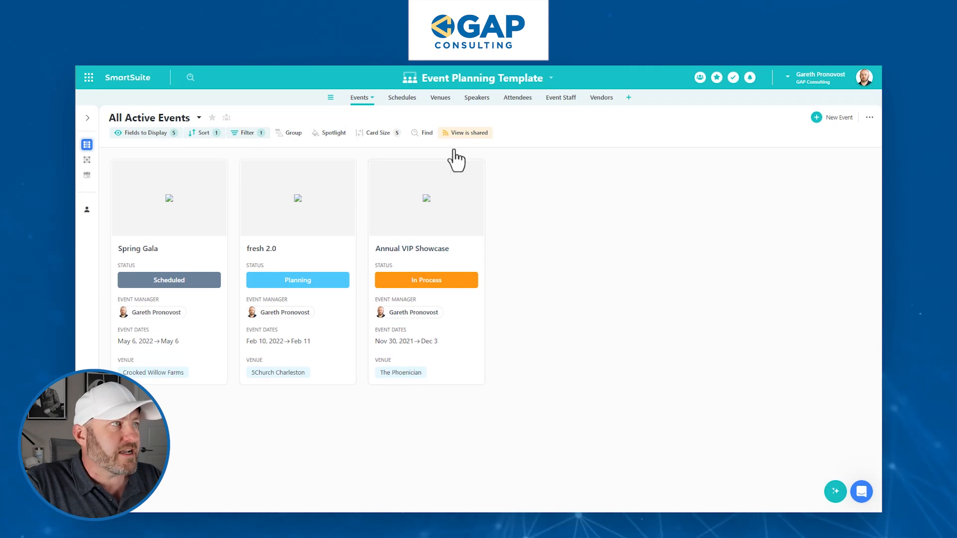
Show the Event field as a column in the Schedule by Active Event grid.
{"action": "left_click", "coordinate": [399, 98]}
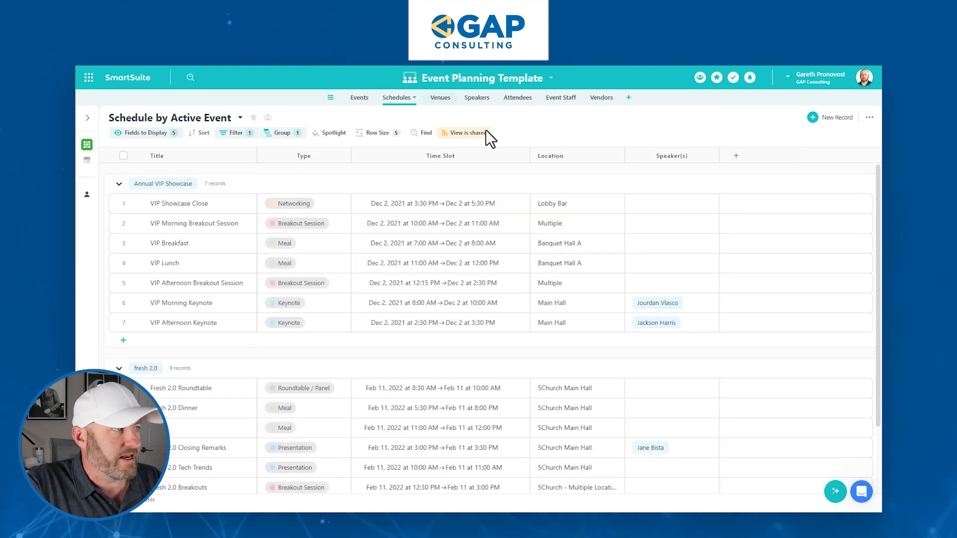
{"action": "left_click", "coordinate": [145, 133]}
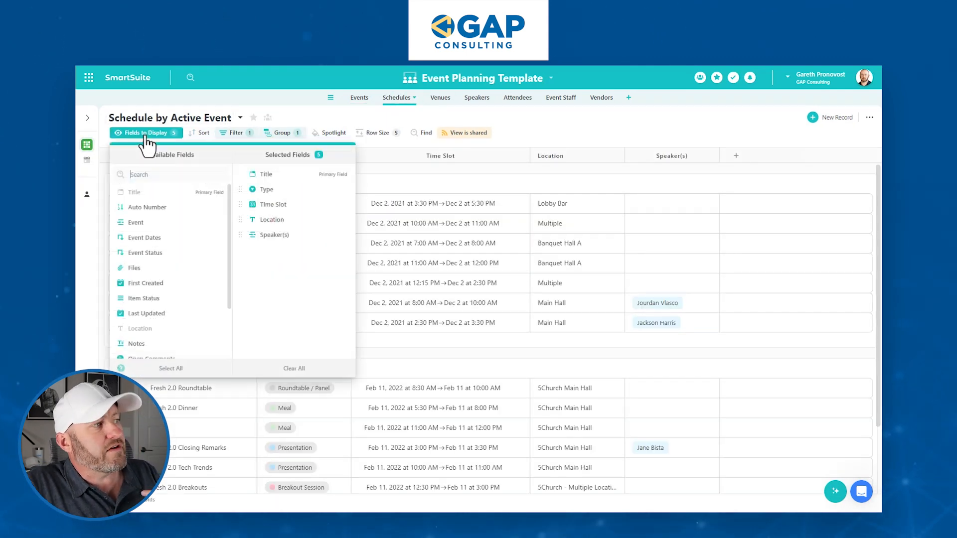
{"action": "scroll", "coordinate": [186, 289], "scroll_direction": "down", "scroll_amount": 2}
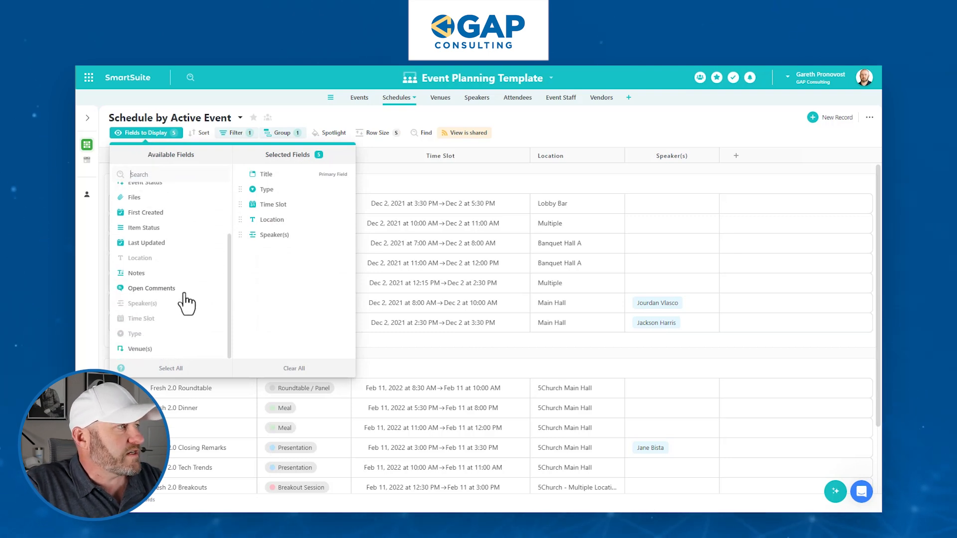
{"action": "scroll", "coordinate": [172, 356], "scroll_direction": "up", "scroll_amount": 2}
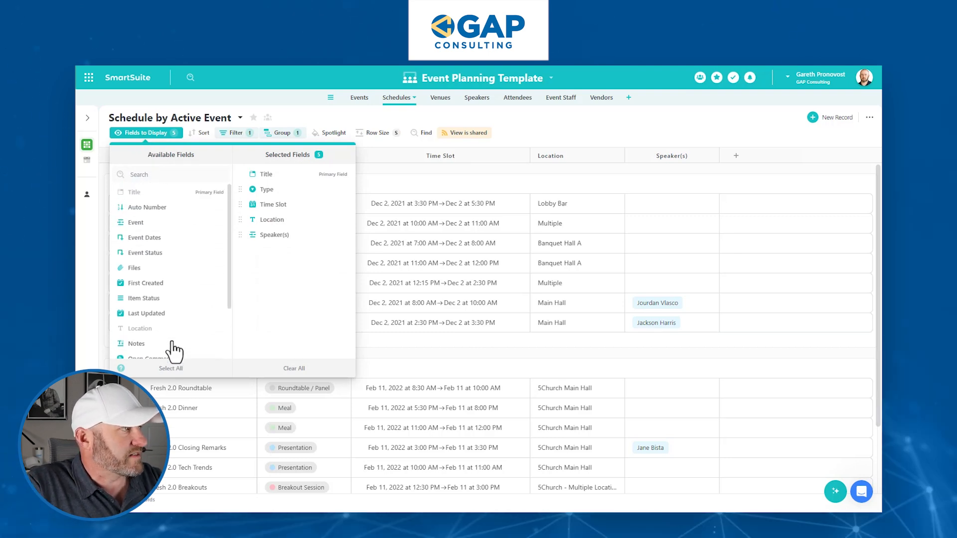
{"action": "left_click", "coordinate": [139, 222]}
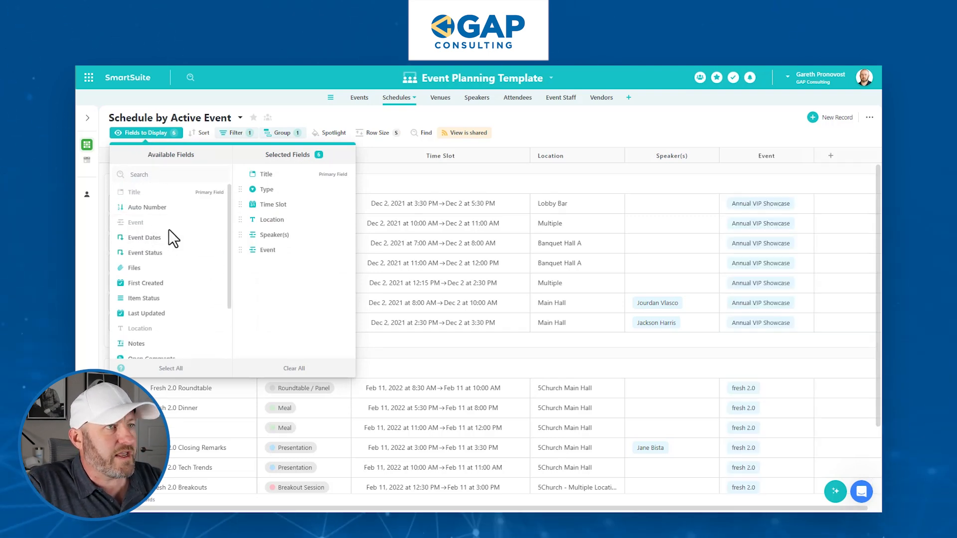
{"action": "left_click", "coordinate": [752, 180]}
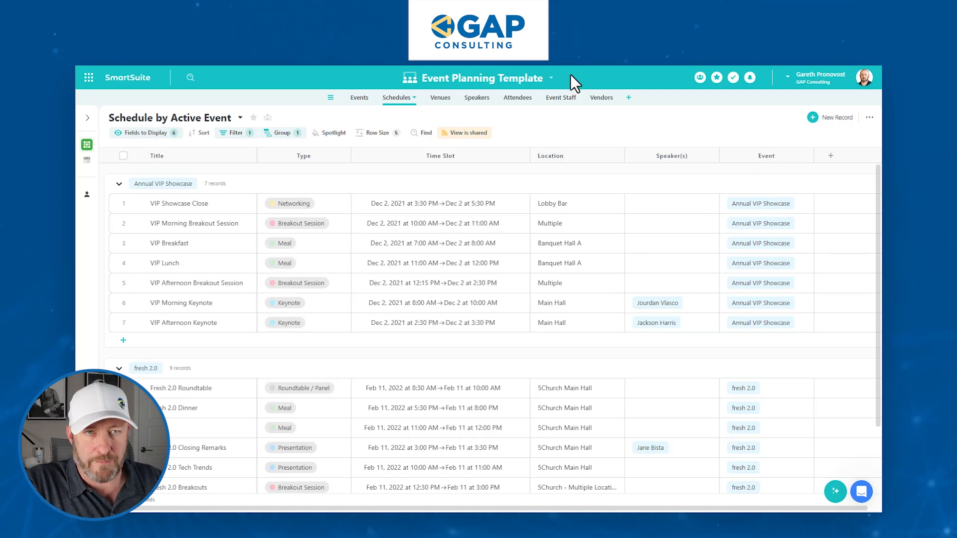
{"action": "scroll", "coordinate": [786, 380], "scroll_direction": "down", "scroll_amount": 2}
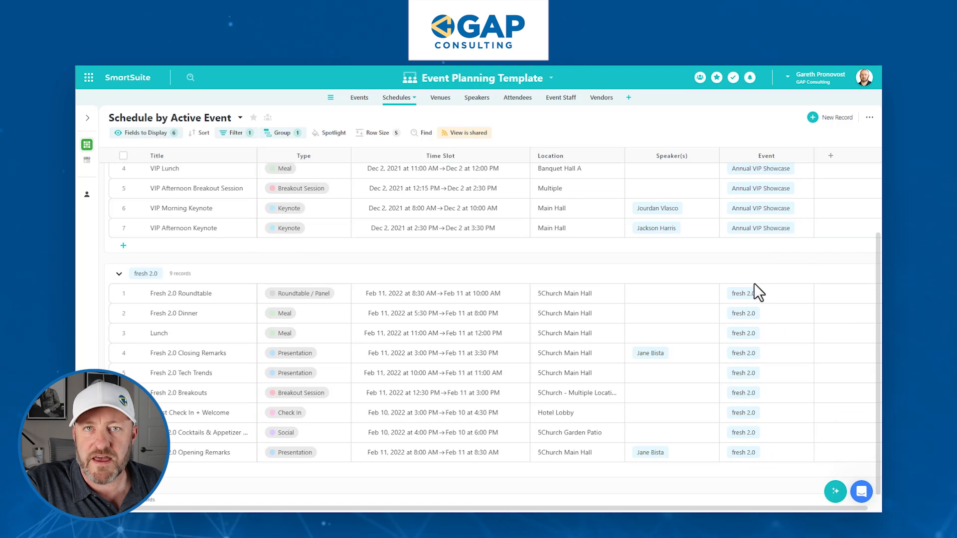
{"action": "left_click", "coordinate": [357, 99]}
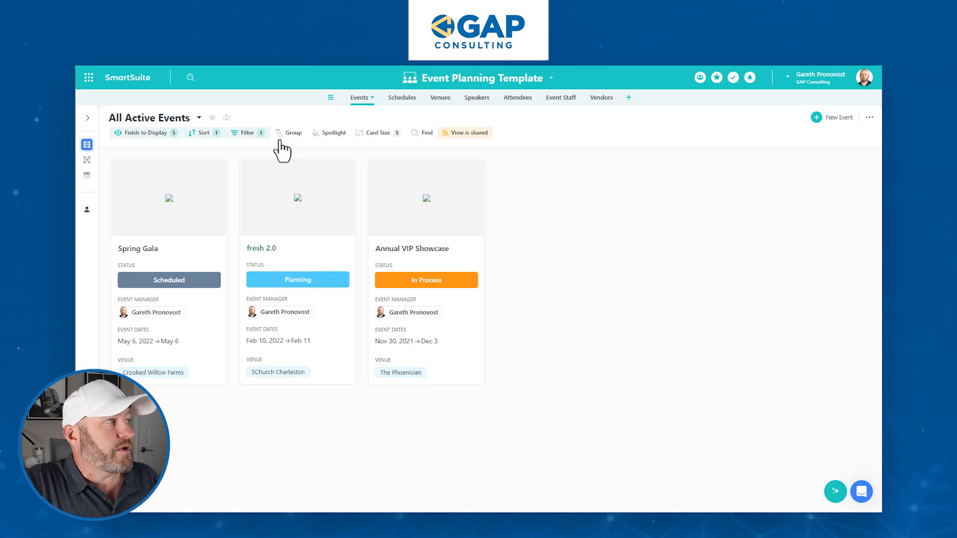
Switch the Events table to the Event Roster grid view.
{"action": "left_click", "coordinate": [91, 161]}
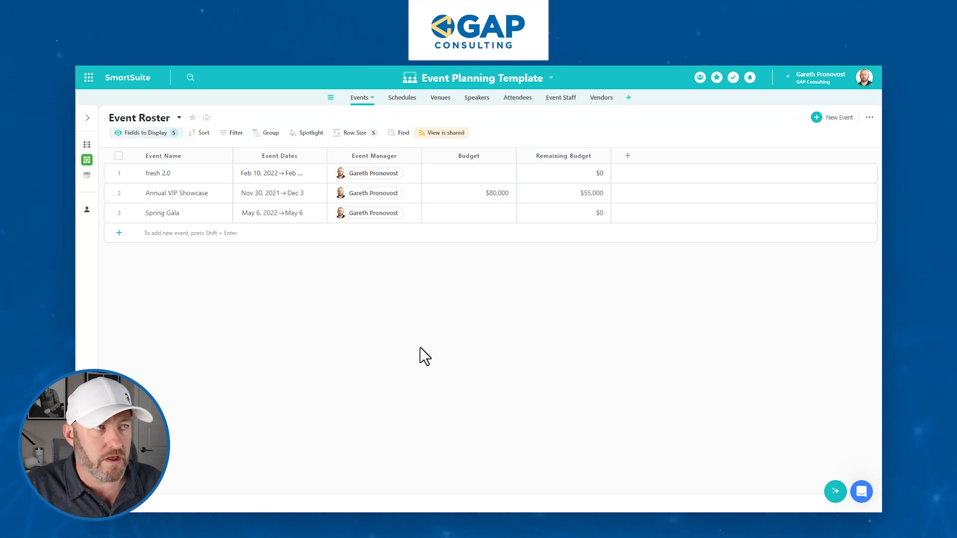
Add a Link field named 'Event Schedule Link' to the Event Roster.
{"action": "left_click", "coordinate": [627, 156]}
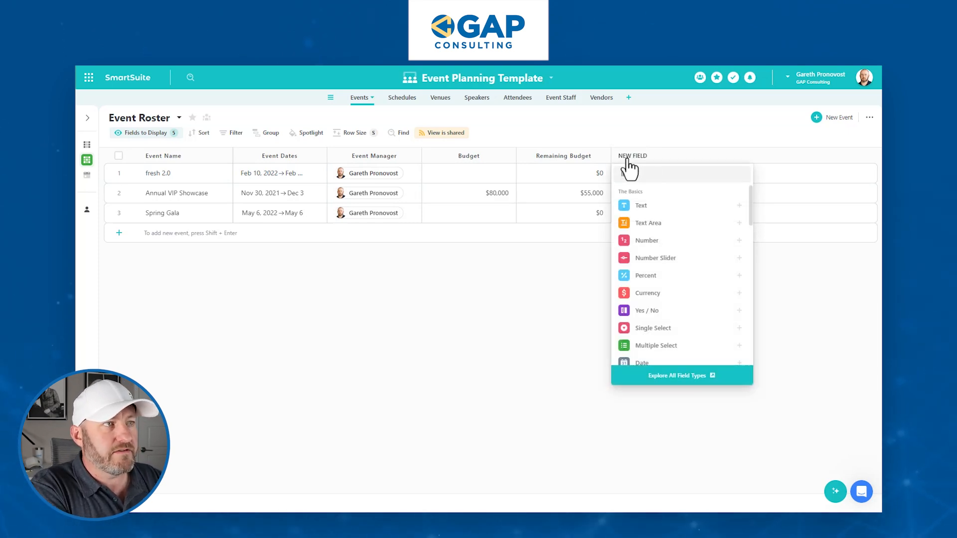
{"action": "type", "text": "link"}
{"action": "left_click", "coordinate": [666, 206]}
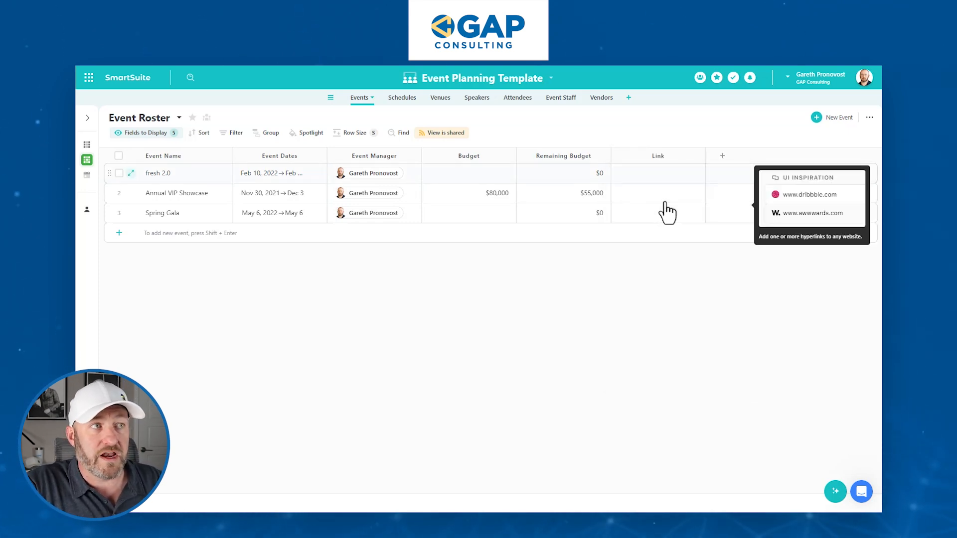
{"action": "type", "text": "E"}
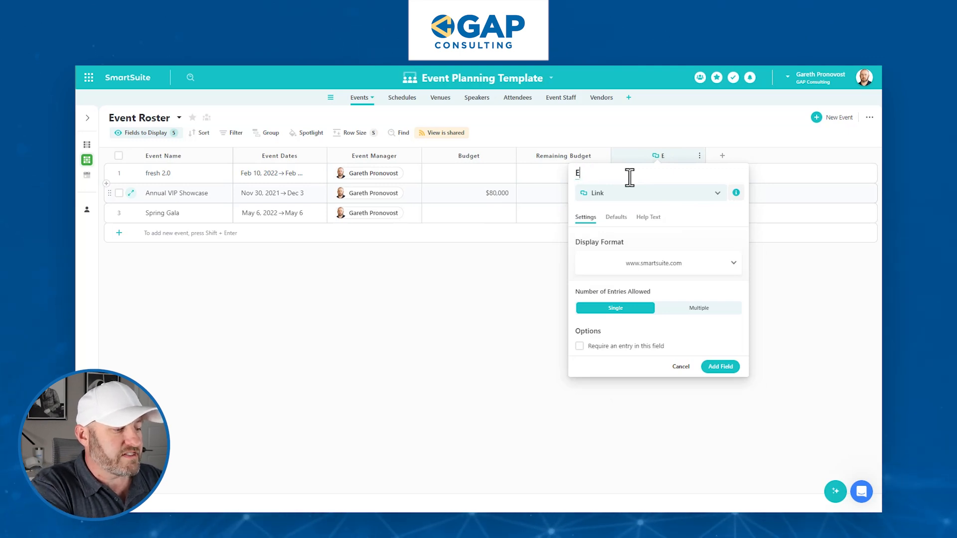
{"action": "type", "text": "vent Schedule Lin"}
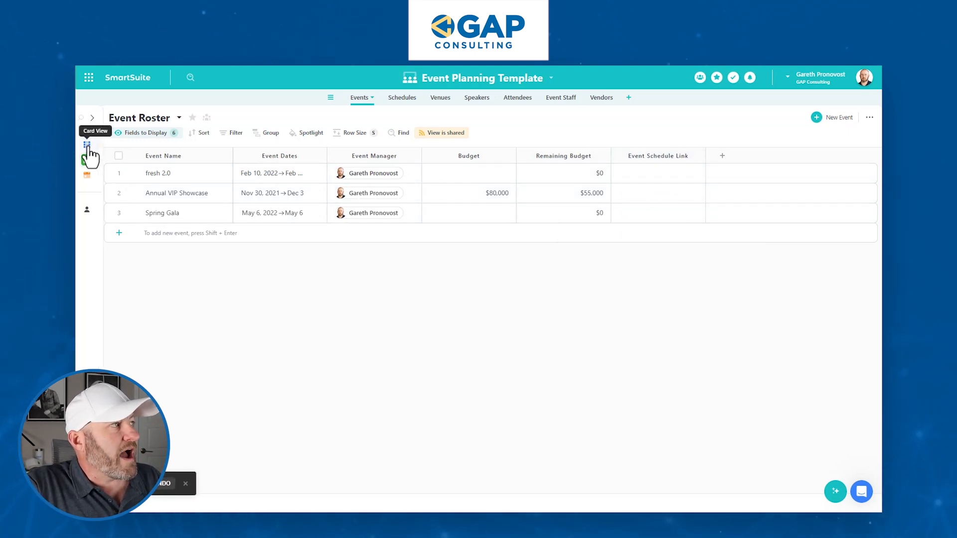
In the All Active Events card view, show the Event Schedule Link field on each card.
{"action": "mouse_move", "coordinate": [89, 149]}
{"action": "left_click", "coordinate": [120, 146]}
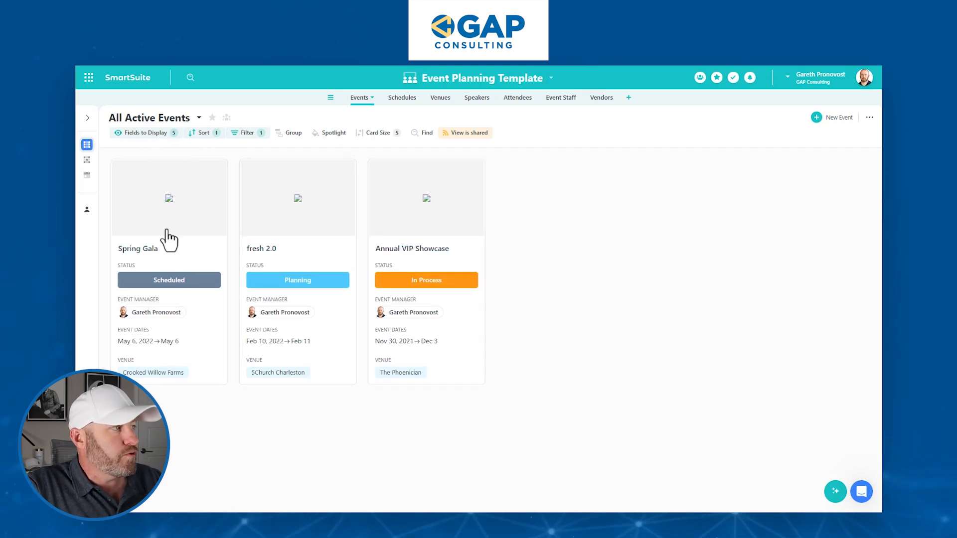
{"action": "left_click", "coordinate": [136, 133]}
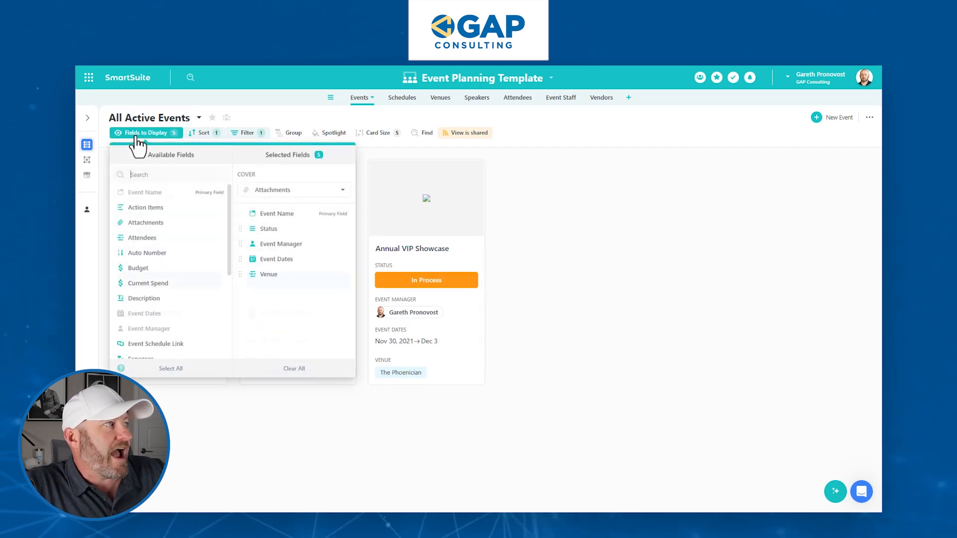
{"action": "scroll", "coordinate": [165, 320], "scroll_direction": "down", "scroll_amount": 3}
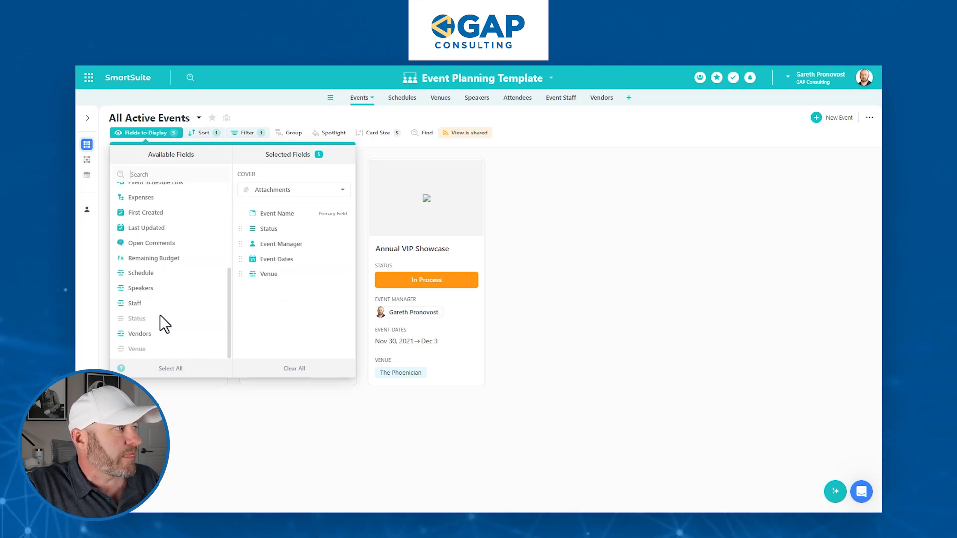
{"action": "scroll", "coordinate": [160, 311], "scroll_direction": "up", "scroll_amount": 4}
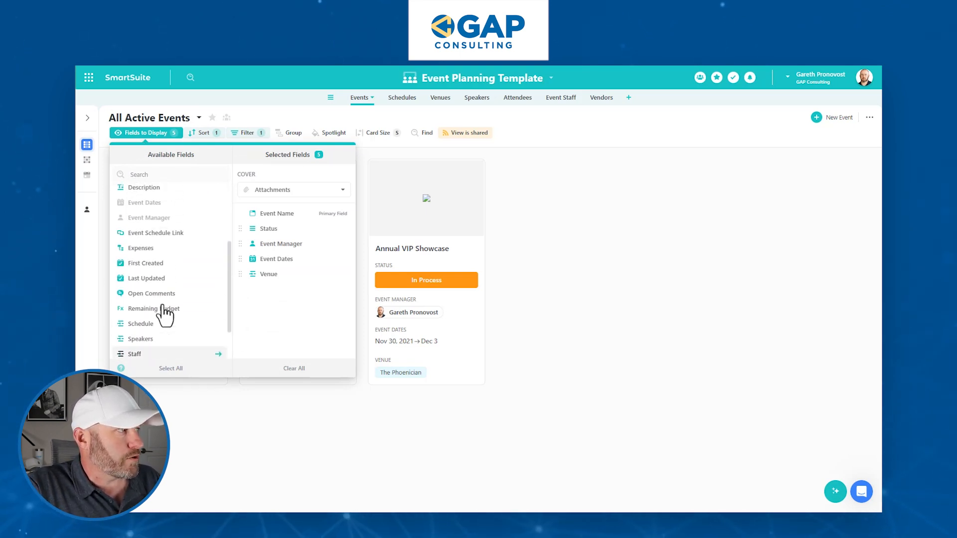
{"action": "scroll", "coordinate": [163, 312], "scroll_direction": "up", "scroll_amount": 1}
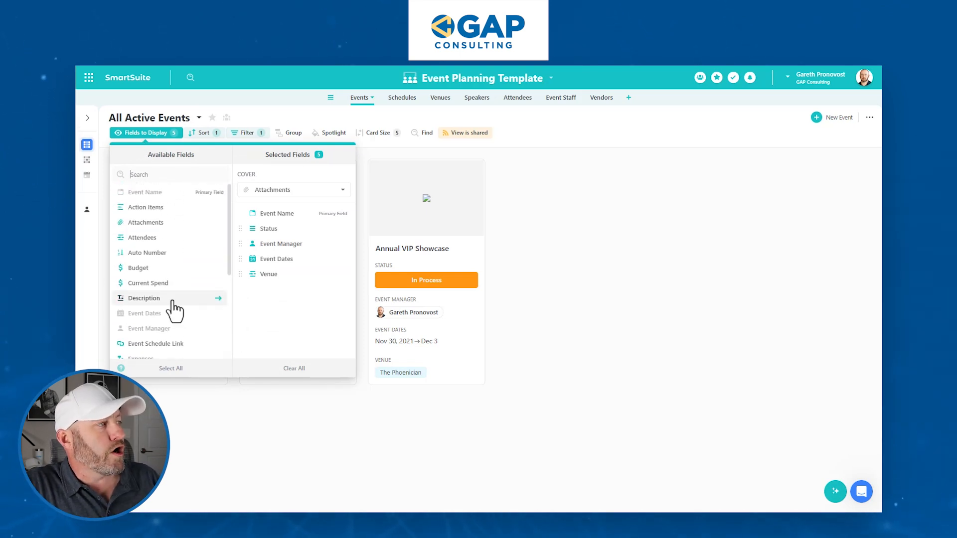
{"action": "left_click", "coordinate": [180, 344]}
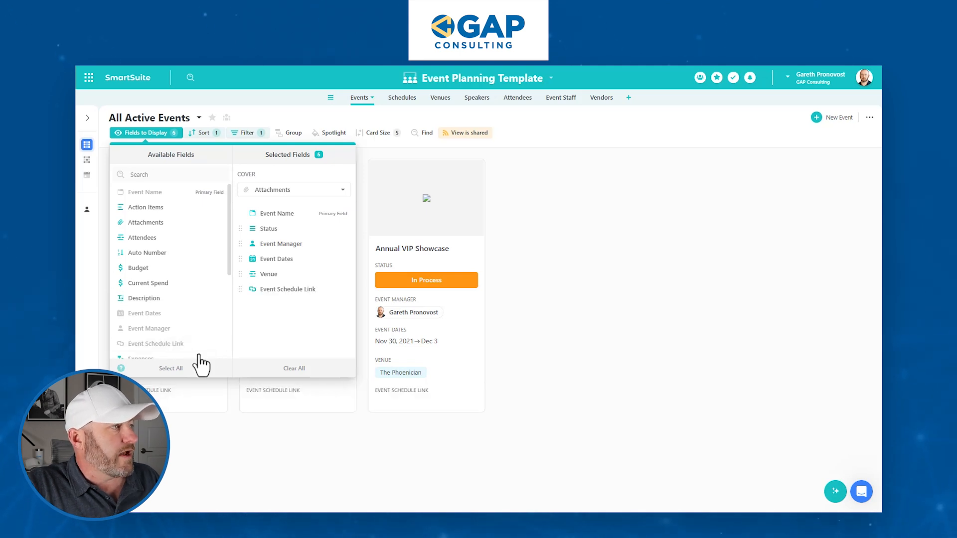
{"action": "left_click", "coordinate": [651, 293]}
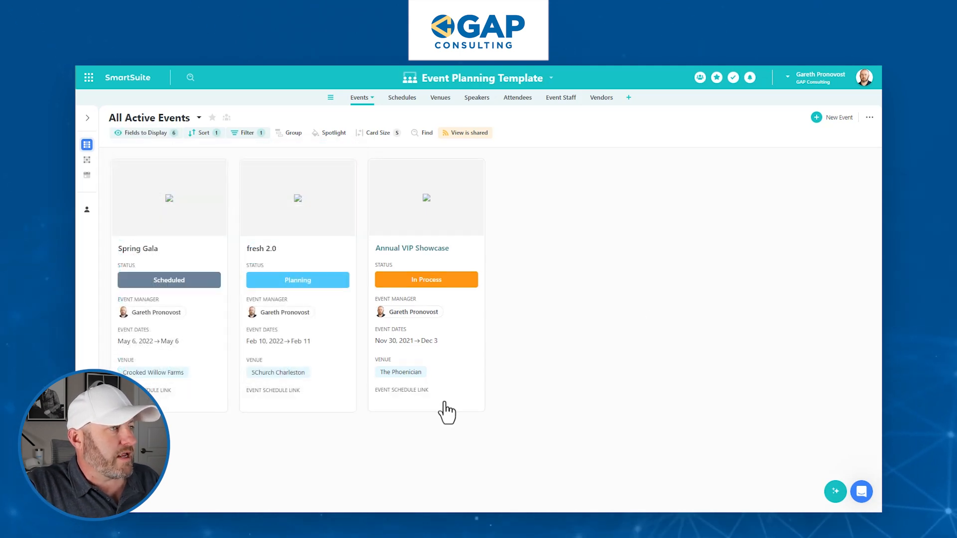
Check the Annual VIP Showcase record's empty Event Schedule Link field, then return to the Event Roster grid.
{"action": "left_click", "coordinate": [418, 400]}
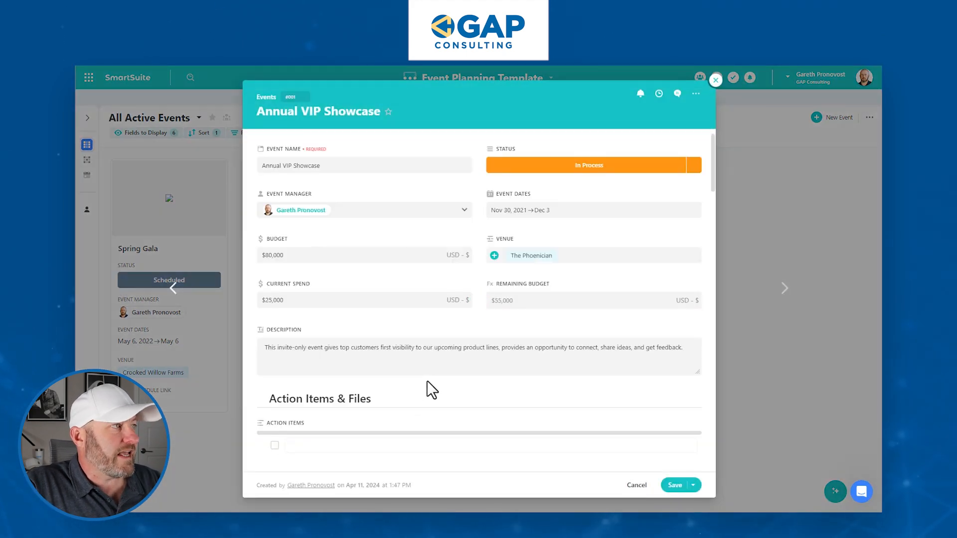
{"action": "scroll", "coordinate": [465, 289], "scroll_direction": "down", "scroll_amount": 15}
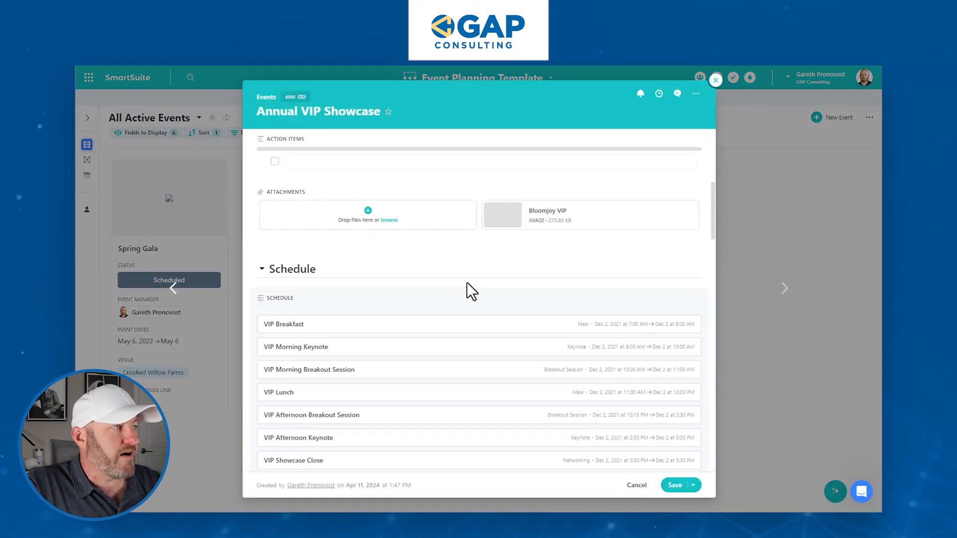
{"action": "scroll", "coordinate": [466, 283], "scroll_direction": "down", "scroll_amount": 20}
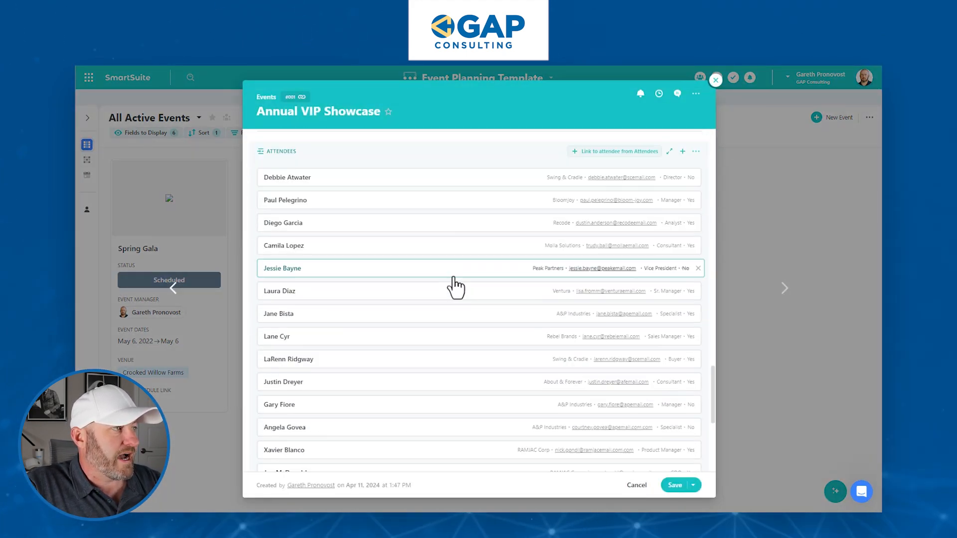
{"action": "left_click", "coordinate": [315, 404]}
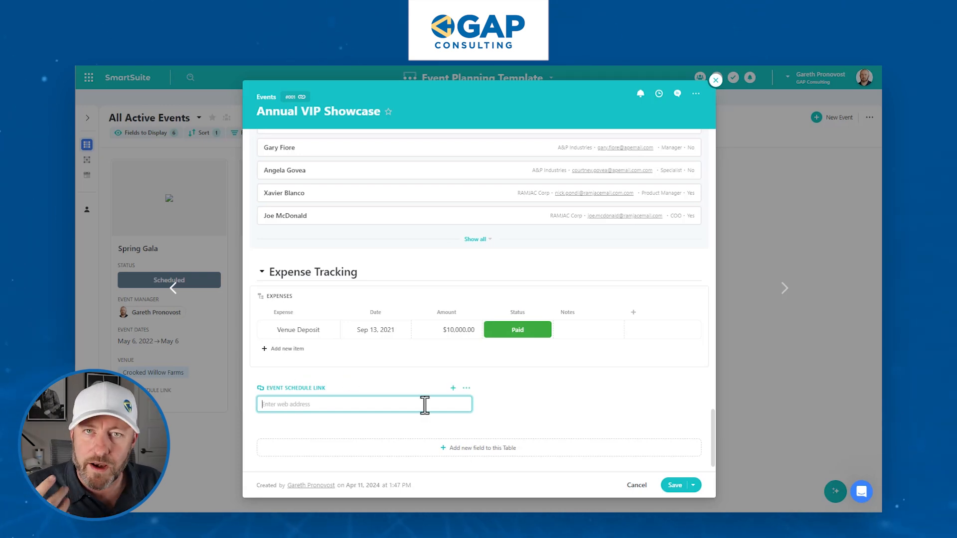
{"action": "left_click", "coordinate": [715, 78]}
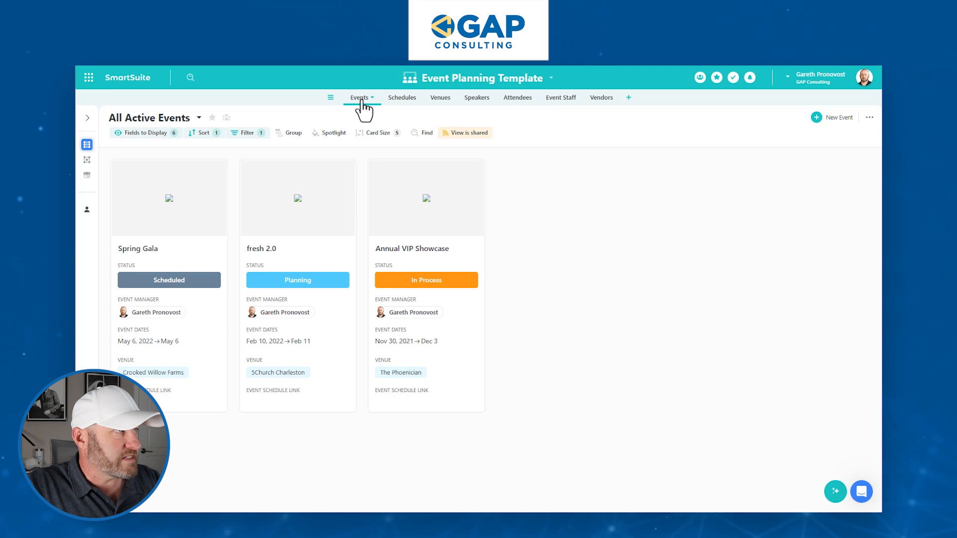
{"action": "left_click", "coordinate": [87, 160]}
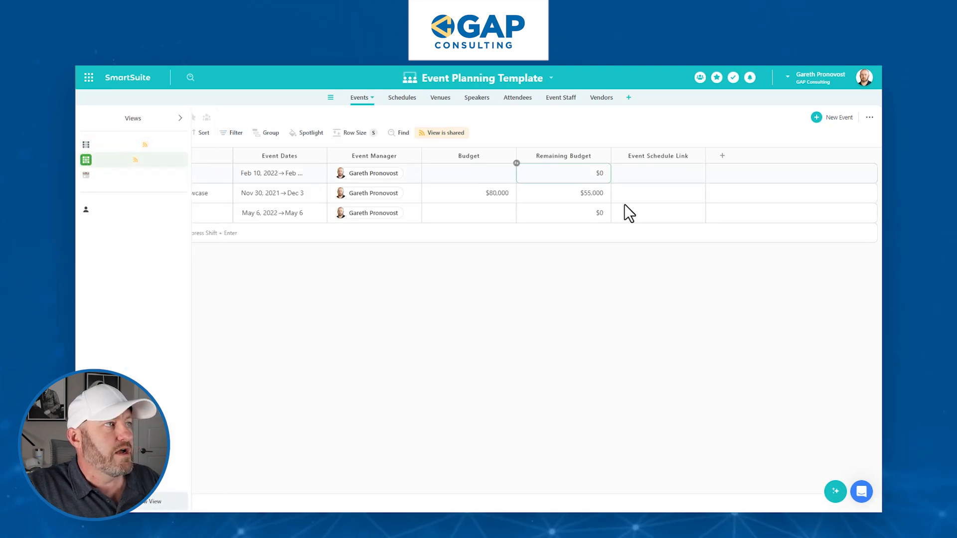
{"action": "left_click", "coordinate": [657, 170]}
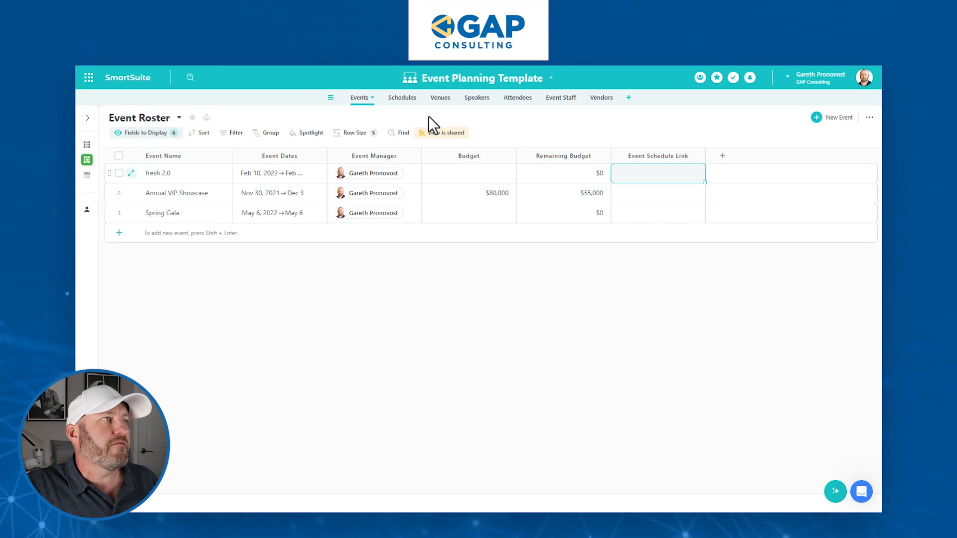
Create a grid view named 'Annual VIP Showcase Link' in the Schedules table.
{"action": "left_click", "coordinate": [405, 98]}
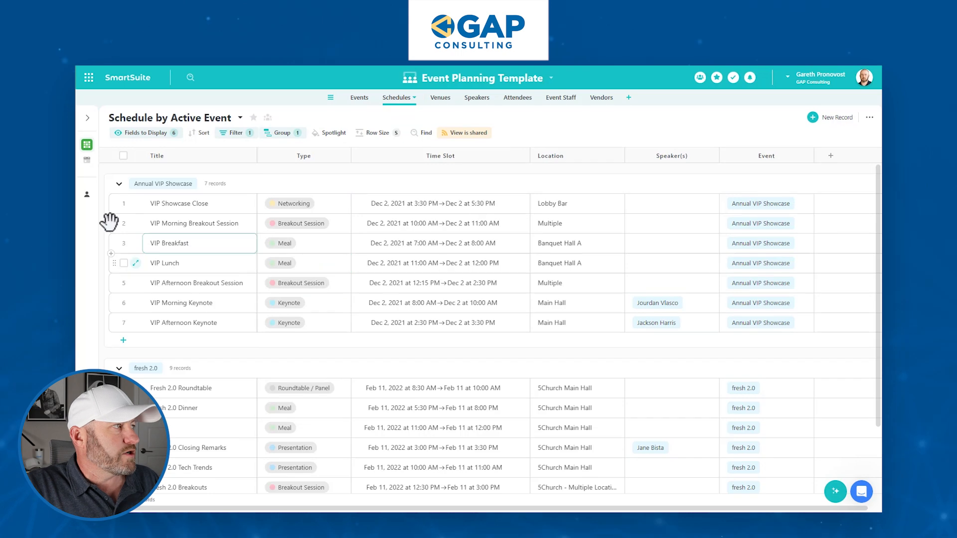
{"action": "mouse_move", "coordinate": [88, 172]}
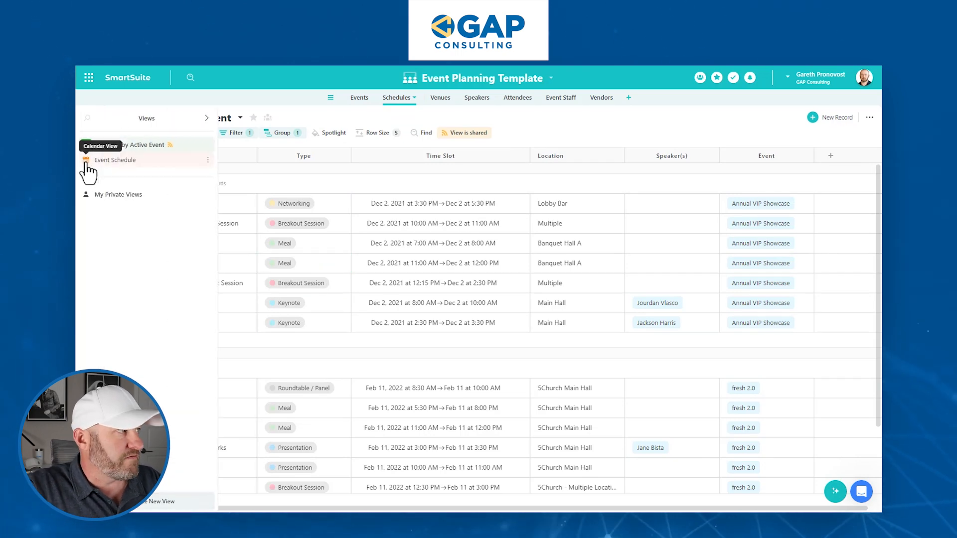
{"action": "left_click", "coordinate": [150, 502]}
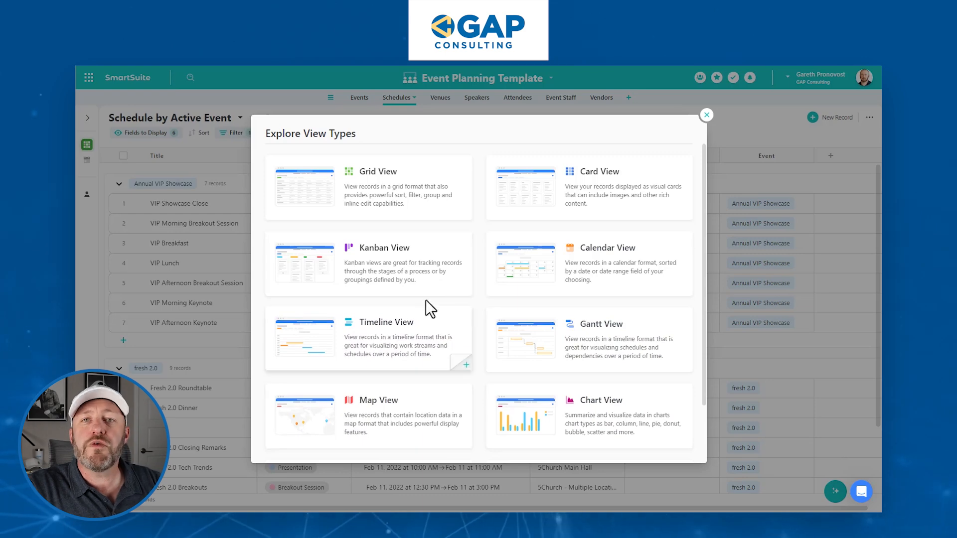
{"action": "scroll", "coordinate": [472, 338], "scroll_direction": "down", "scroll_amount": 1}
{"action": "scroll", "coordinate": [467, 330], "scroll_direction": "down", "scroll_amount": 1}
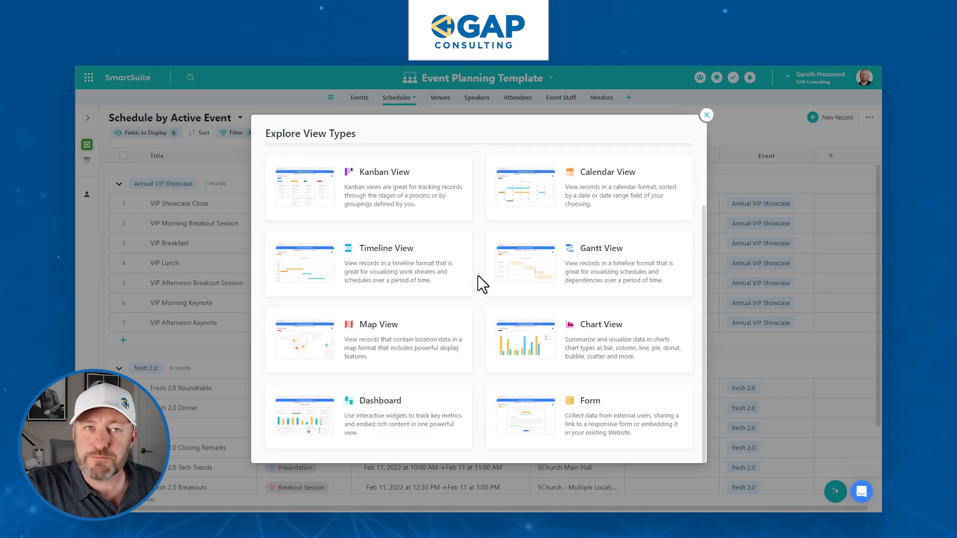
{"action": "scroll", "coordinate": [477, 266], "scroll_direction": "up", "scroll_amount": 2}
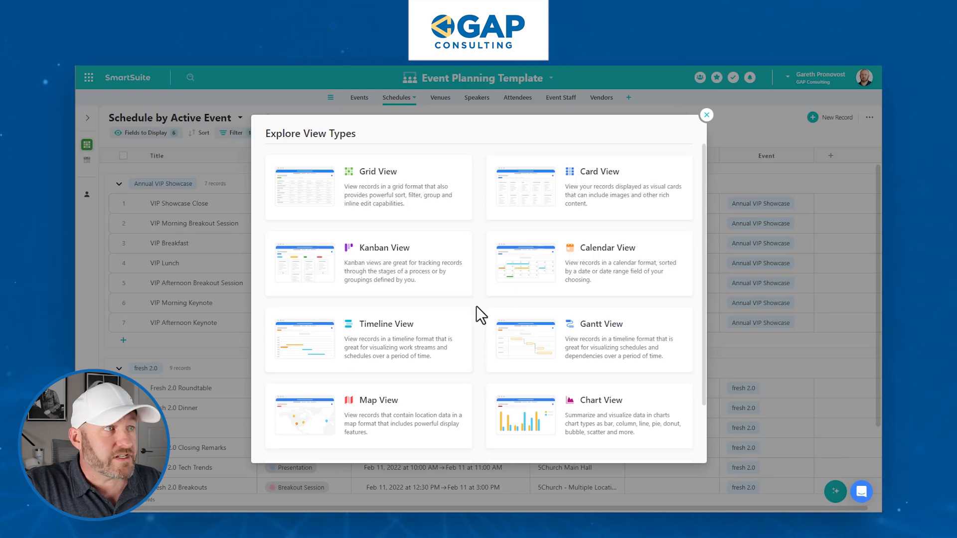
{"action": "left_click", "coordinate": [412, 204]}
{"action": "double_click", "coordinate": [440, 260]}
{"action": "triple_click", "coordinate": [440, 260]}
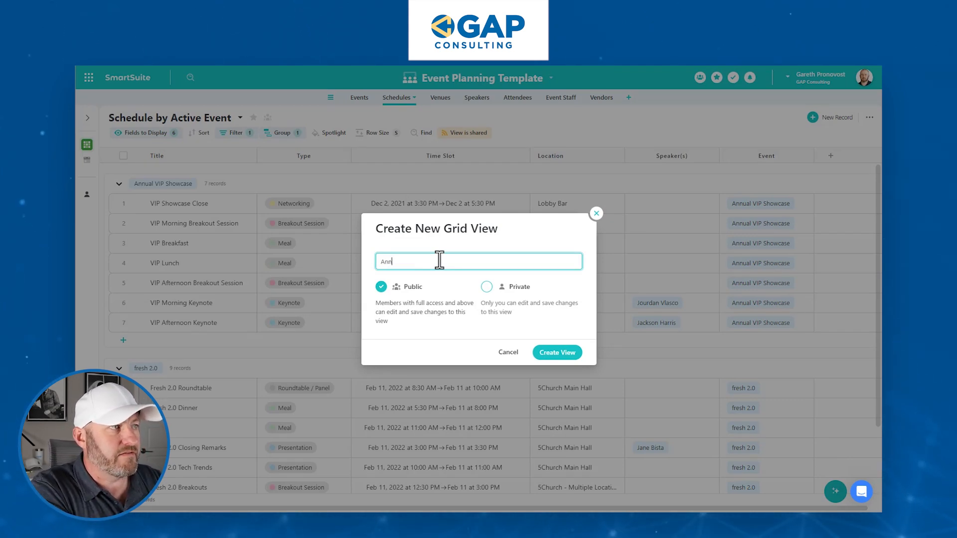
{"action": "type", "text": "Annual VIP "}
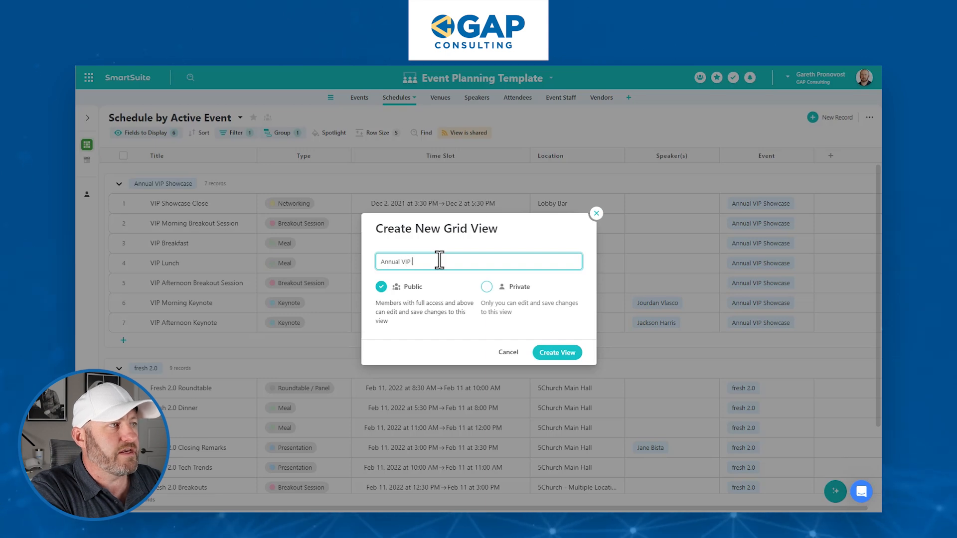
{"action": "type", "text": "Showcase"}
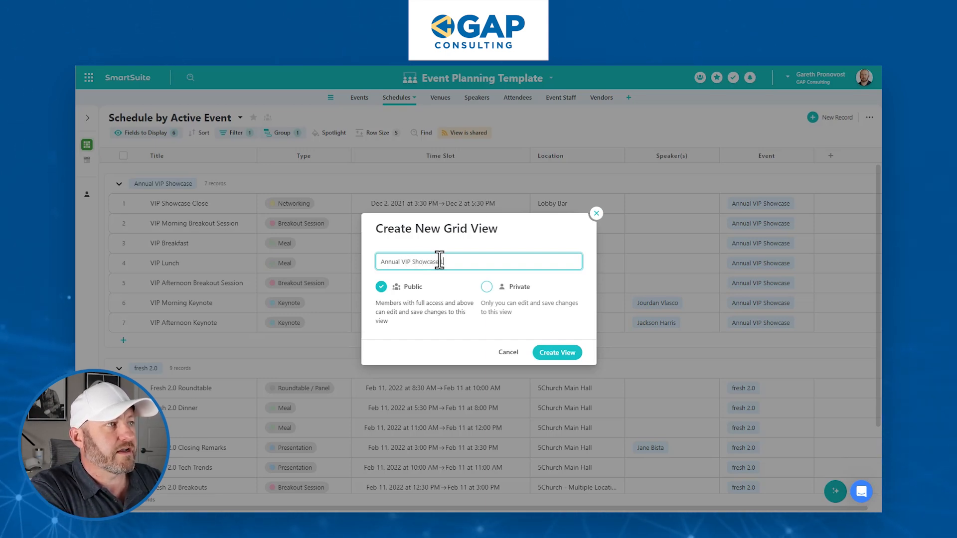
{"action": "type", "text": " Link"}
{"action": "left_click", "coordinate": [563, 358]}
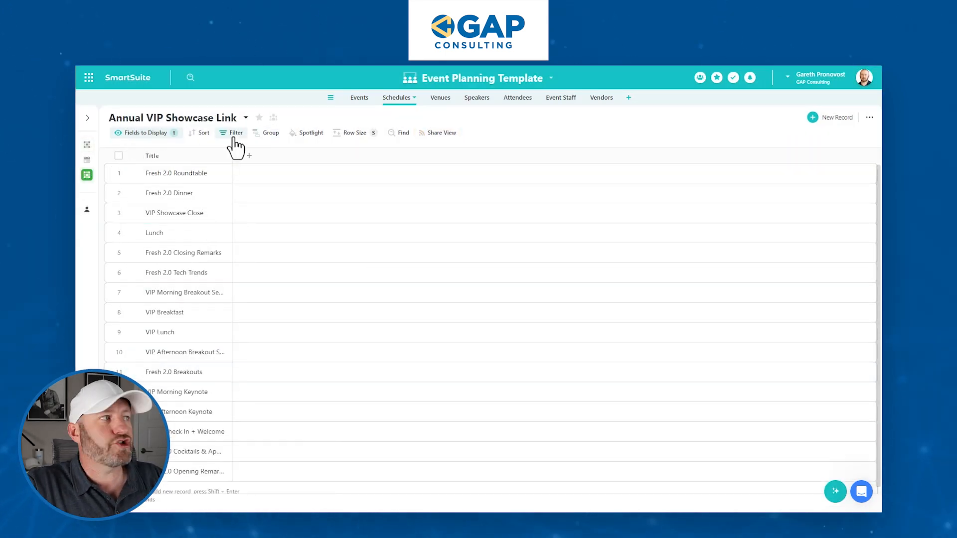
Add Location, Time Slot, Type and Item Status columns to the view.
{"action": "left_click", "coordinate": [139, 132]}
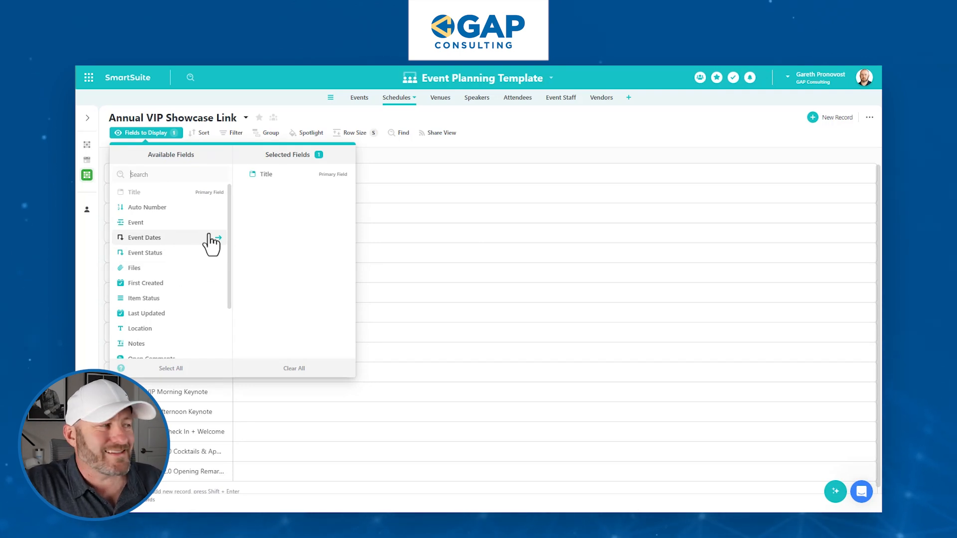
{"action": "scroll", "coordinate": [182, 257], "scroll_direction": "down", "scroll_amount": 2}
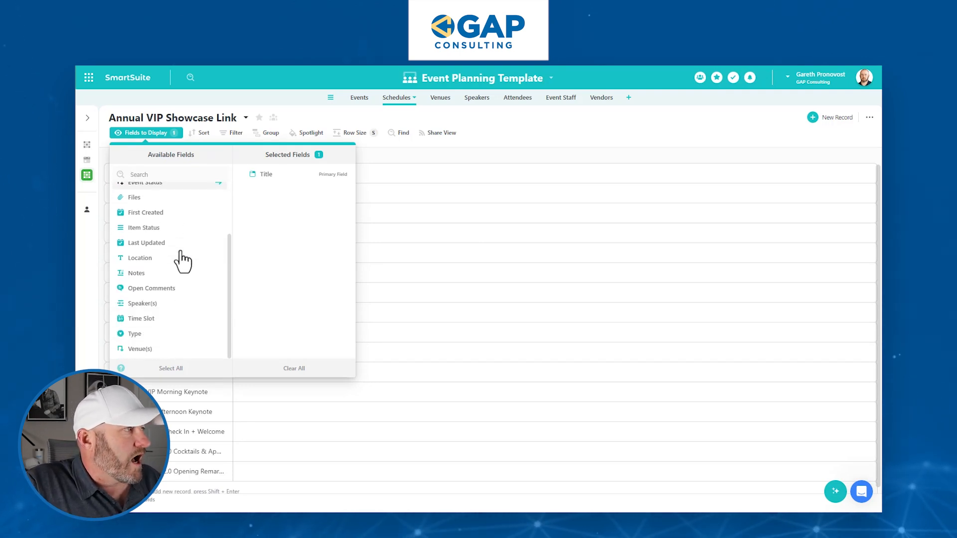
{"action": "left_click", "coordinate": [148, 258]}
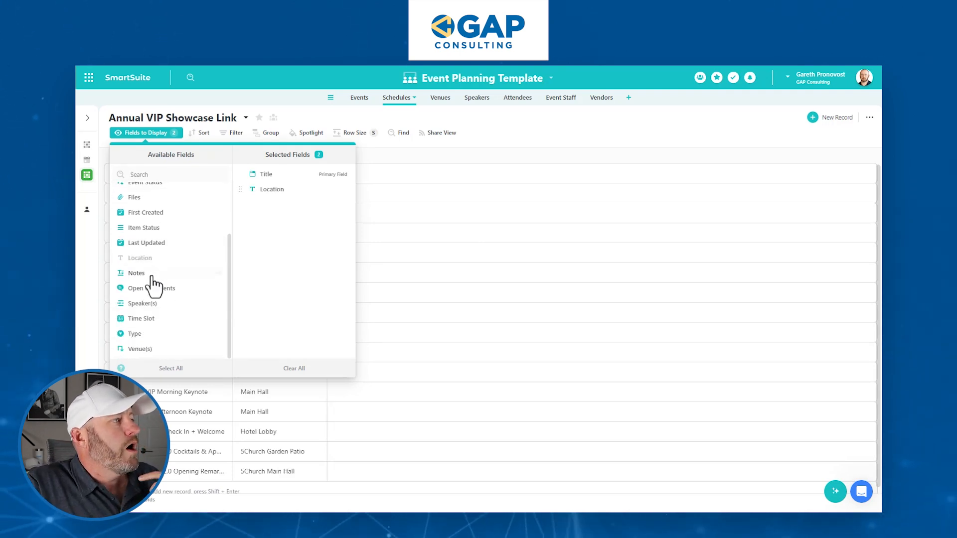
{"action": "left_click", "coordinate": [149, 319]}
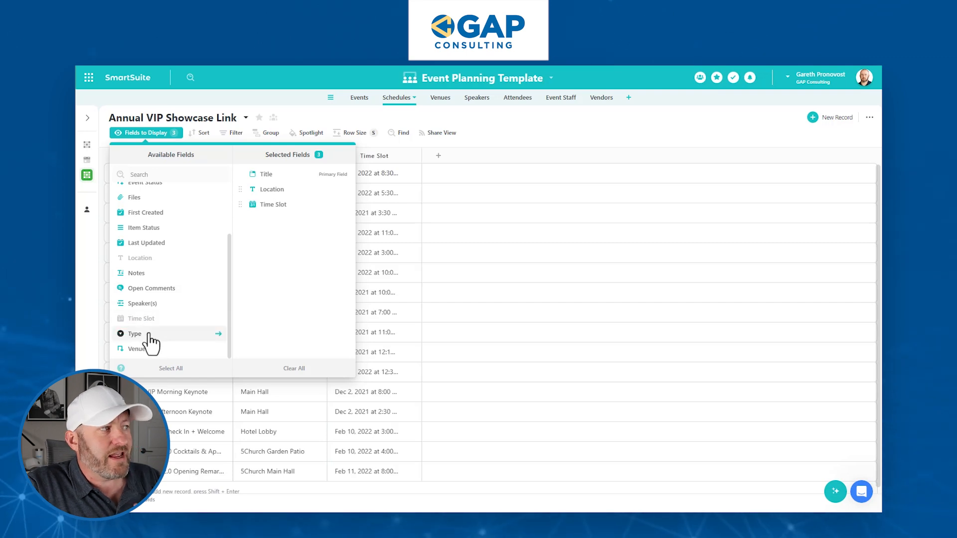
{"action": "left_click", "coordinate": [151, 335]}
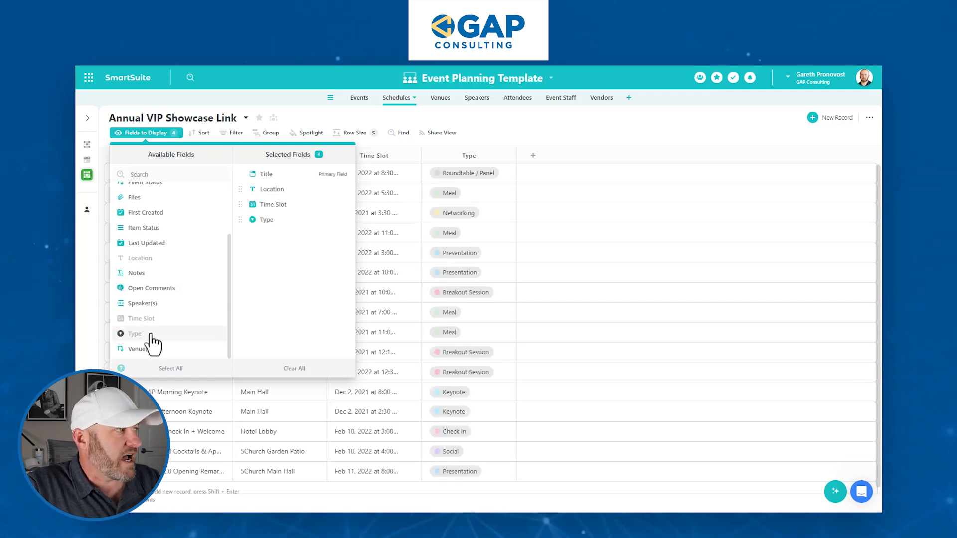
{"action": "left_click", "coordinate": [149, 229]}
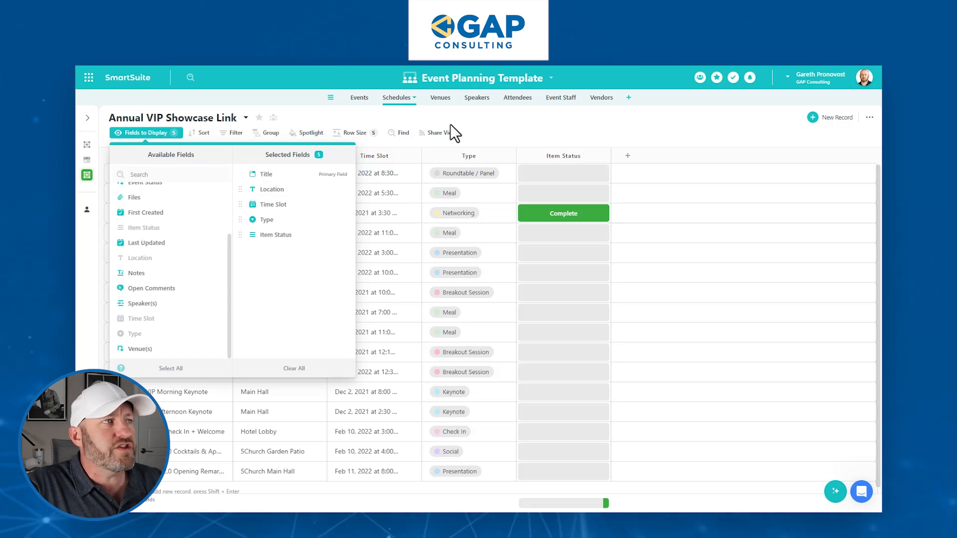
{"action": "left_click", "coordinate": [502, 121]}
{"action": "left_click", "coordinate": [492, 232]}
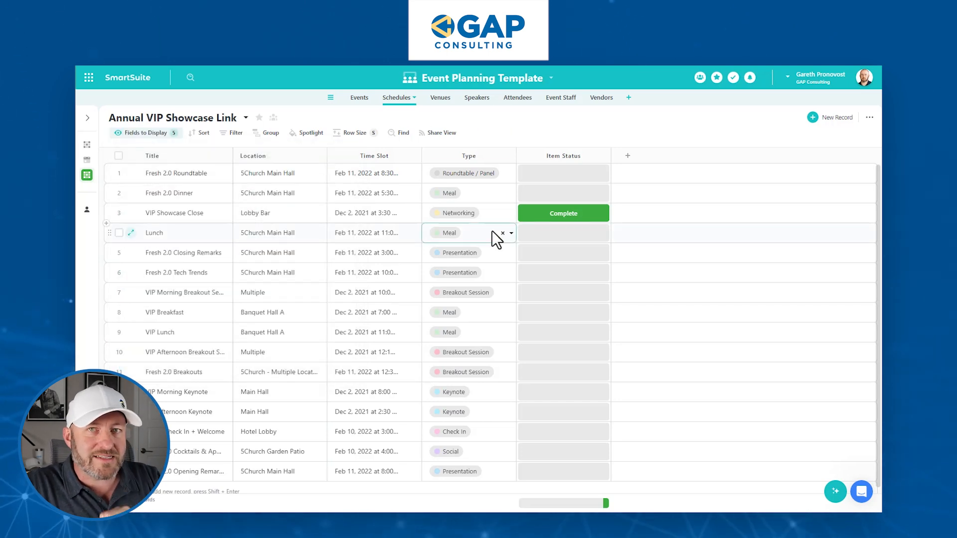
Filter the view to sessions whose Event is exactly Annual VIP Showcase.
{"action": "left_click", "coordinate": [233, 133]}
{"action": "left_click", "coordinate": [309, 163]}
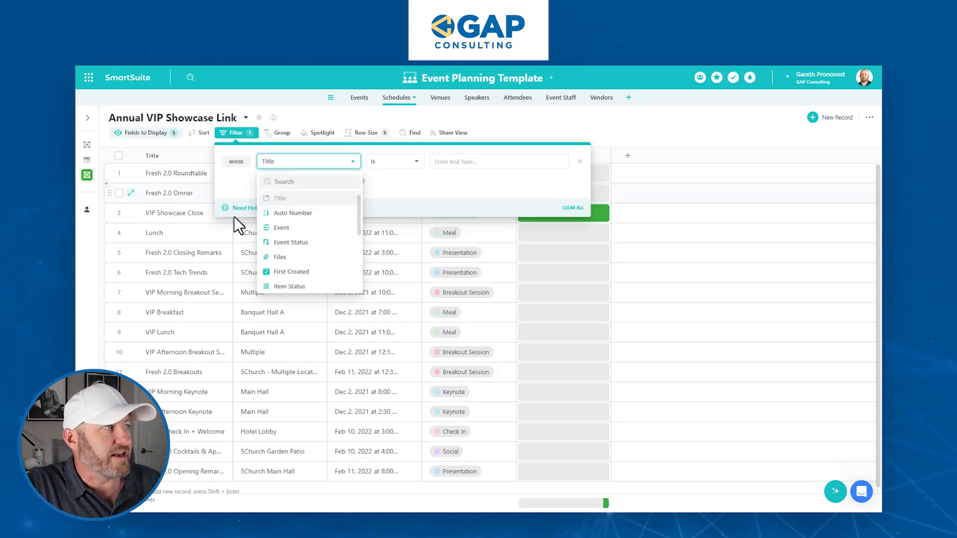
{"action": "left_click", "coordinate": [278, 228]}
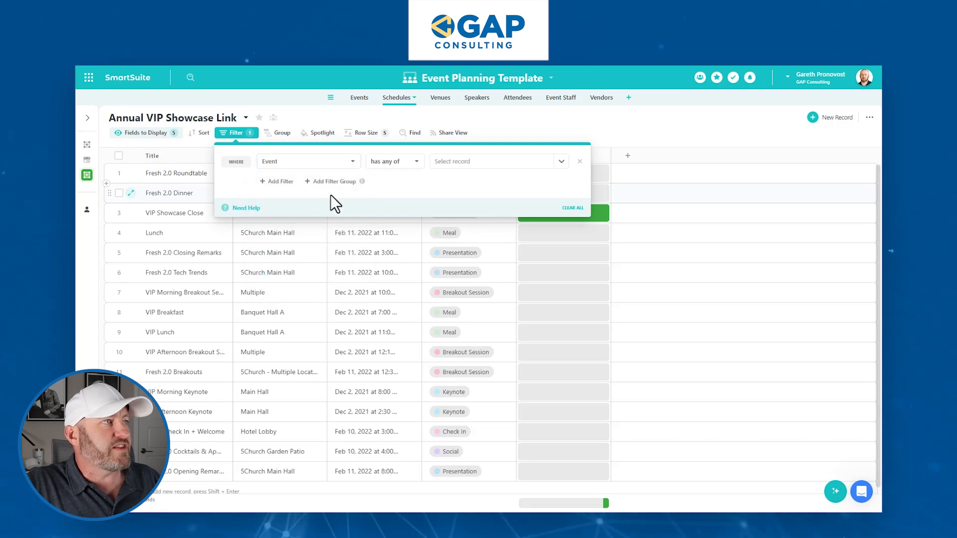
{"action": "left_click", "coordinate": [403, 161]}
{"action": "left_click", "coordinate": [385, 214]}
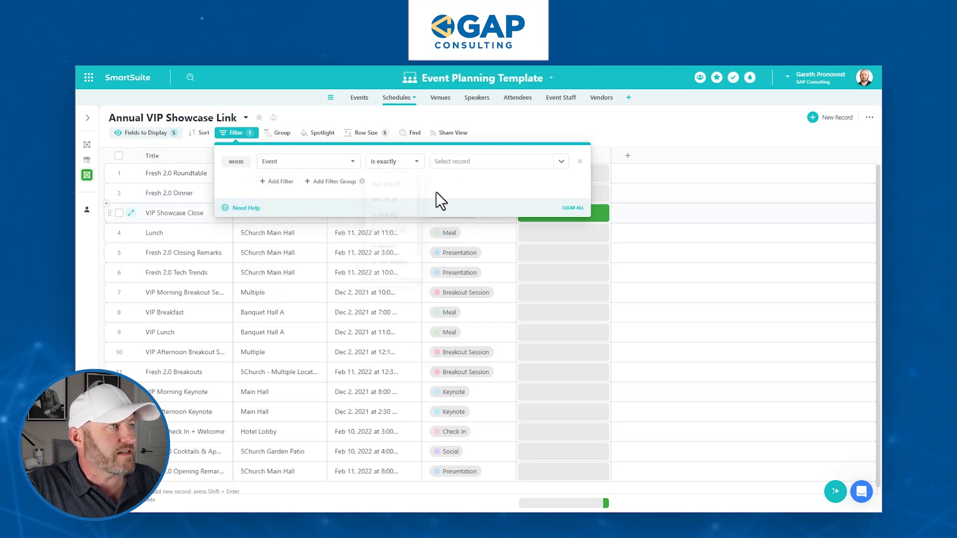
{"action": "left_click", "coordinate": [471, 166]}
{"action": "left_click", "coordinate": [470, 190]}
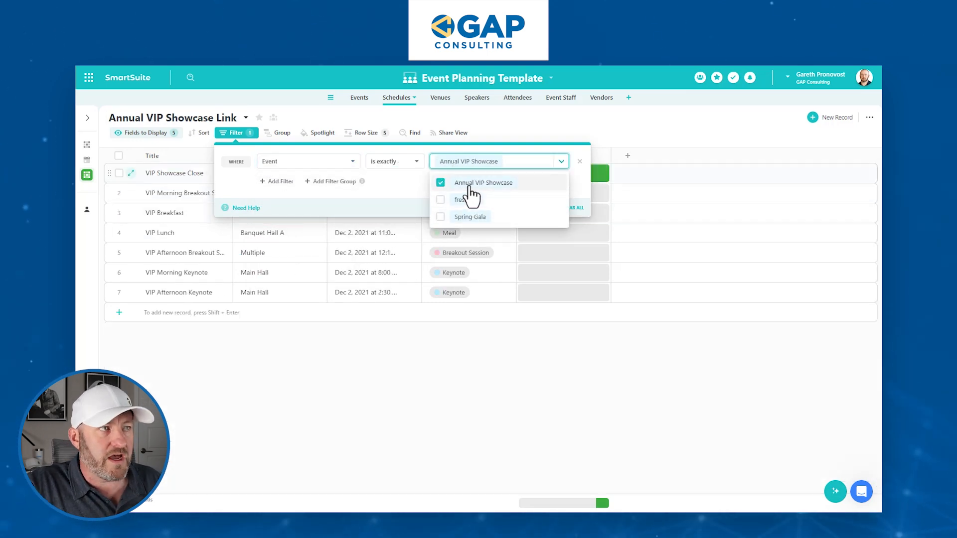
{"action": "left_click", "coordinate": [612, 109]}
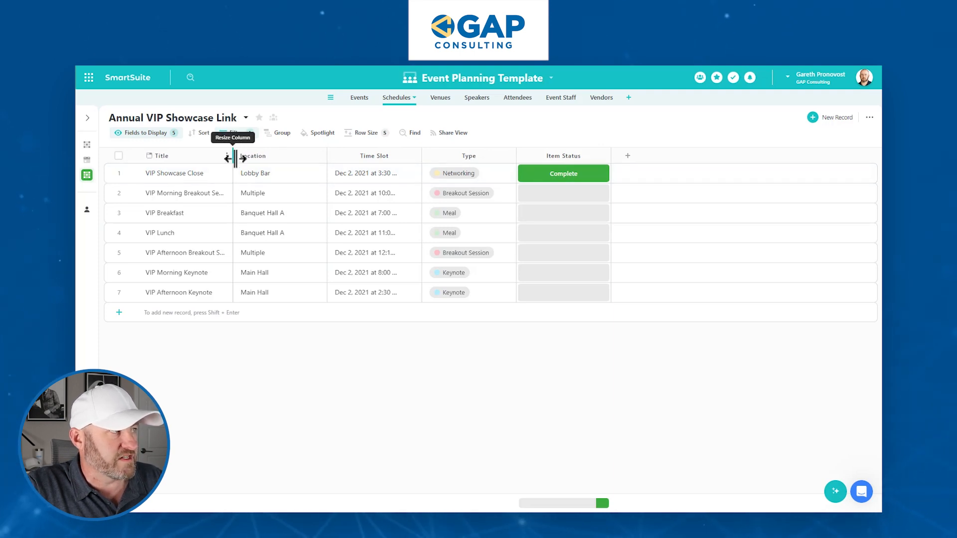
Widen the Title and Time Slot columns so their full text shows.
{"action": "left_click_drag", "start_coordinate": [234, 159], "coordinate": [276, 159]}
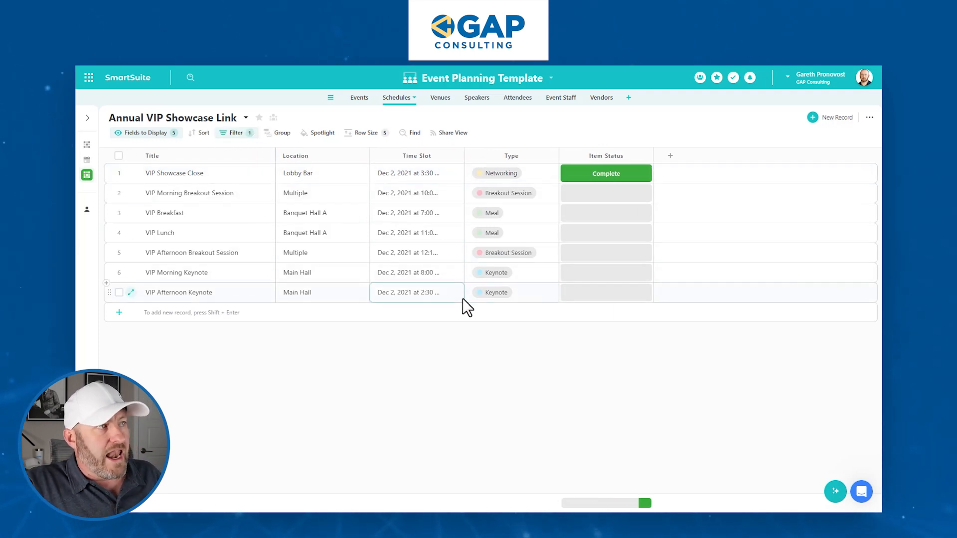
{"action": "left_click_drag", "start_coordinate": [480, 156], "coordinate": [549, 158]}
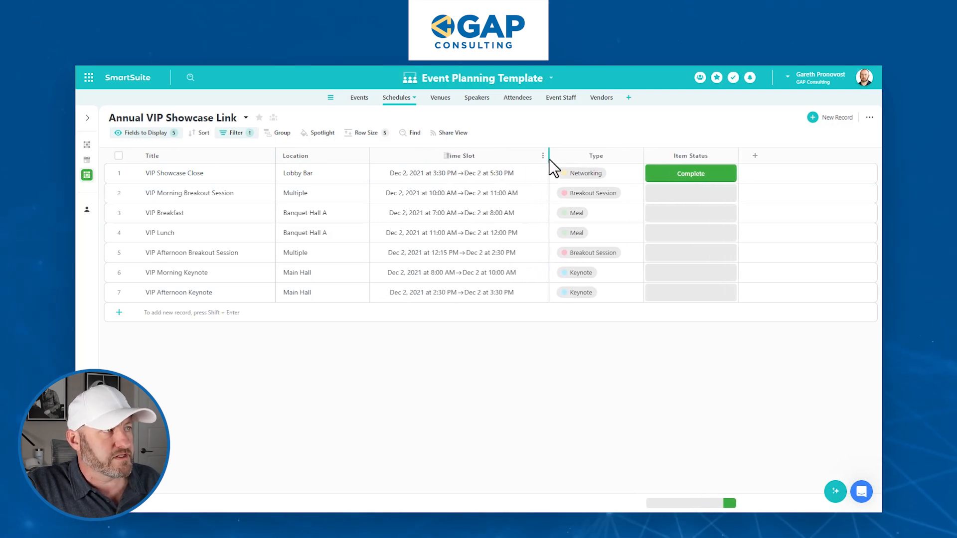
{"action": "left_click", "coordinate": [473, 174]}
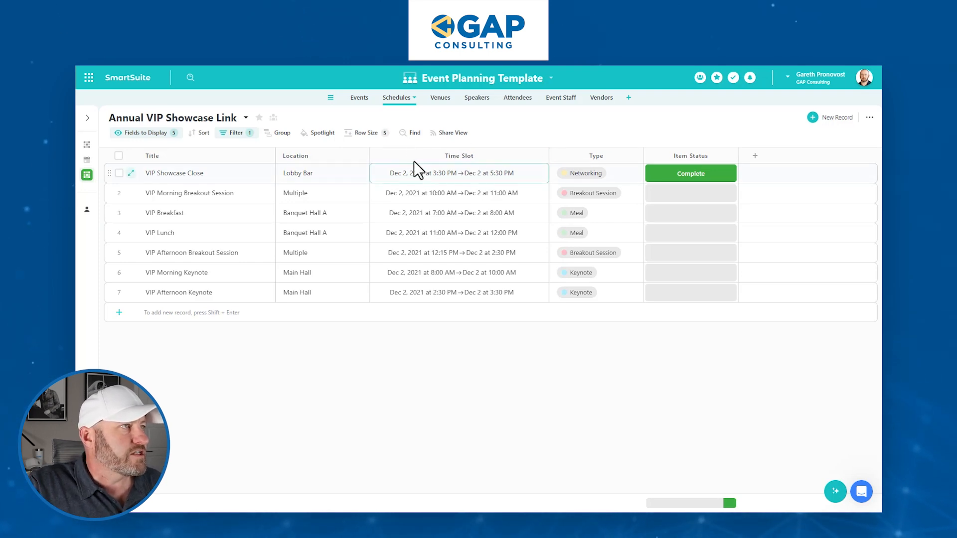
Sort the schedule records by Time Slot Start.
{"action": "left_click", "coordinate": [199, 133]}
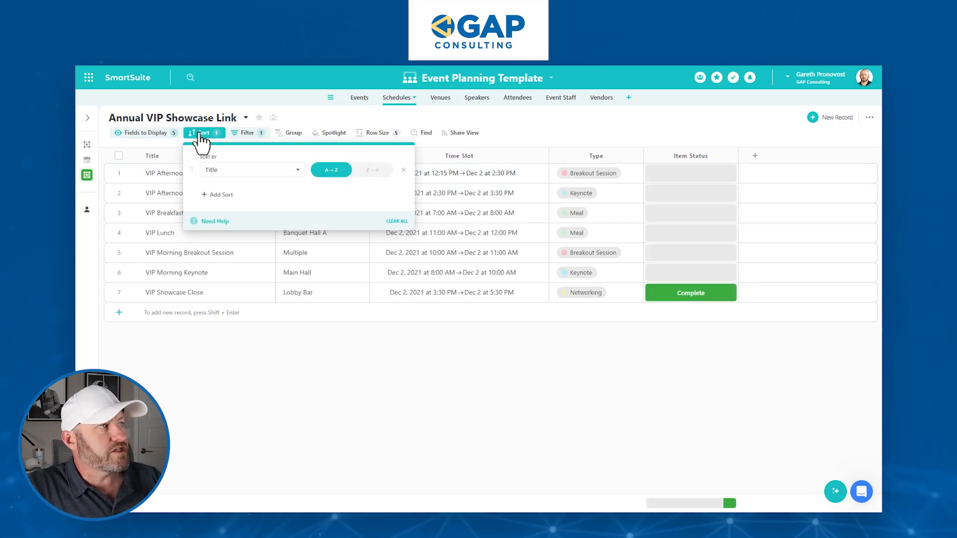
{"action": "left_click", "coordinate": [251, 170]}
{"action": "type", "text": "tim"}
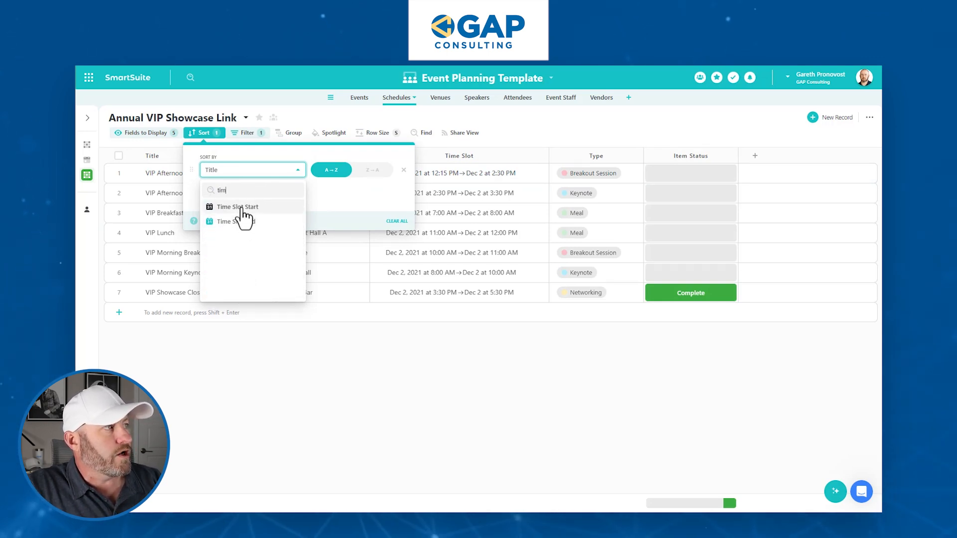
{"action": "left_click", "coordinate": [239, 207]}
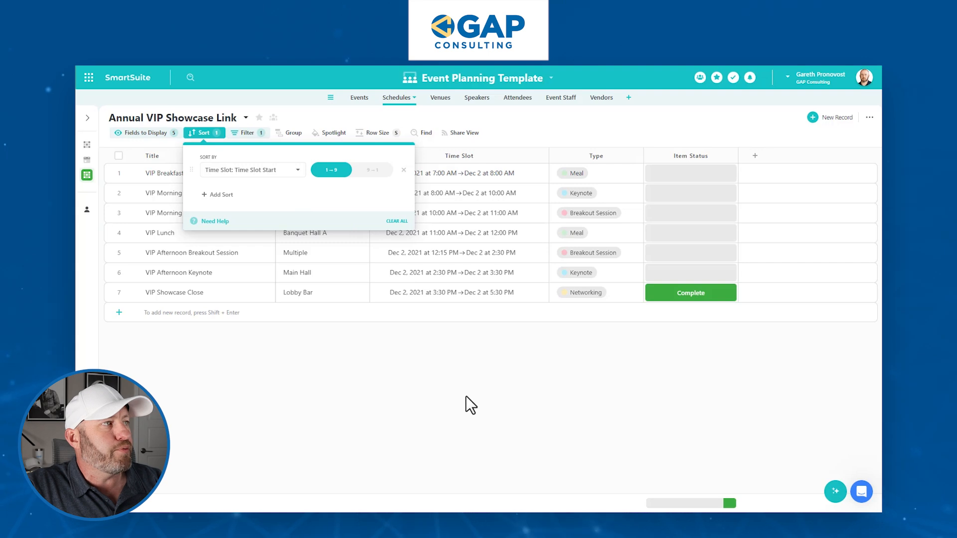
{"action": "left_click", "coordinate": [447, 358]}
{"action": "left_click", "coordinate": [444, 174]}
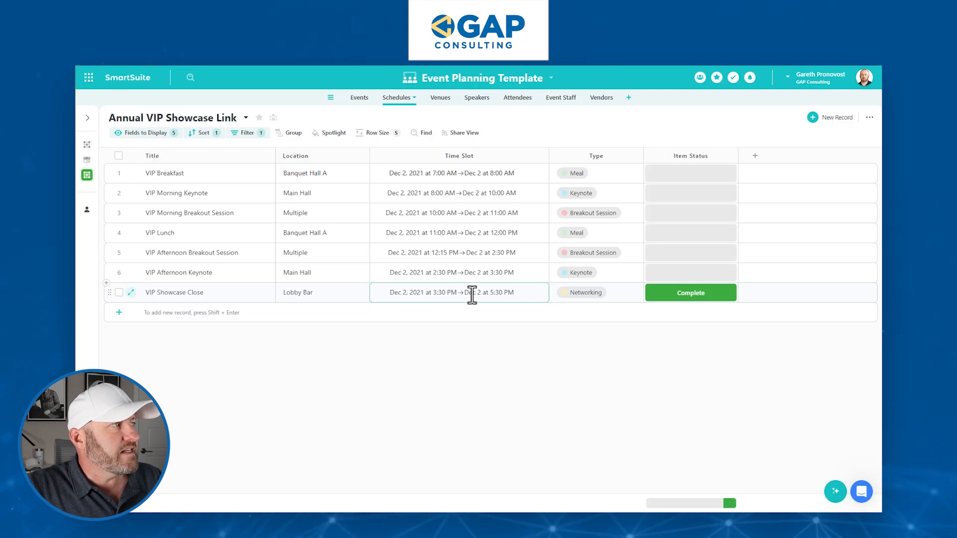
Add the Speaker(s) column to the view.
{"action": "left_click", "coordinate": [170, 134]}
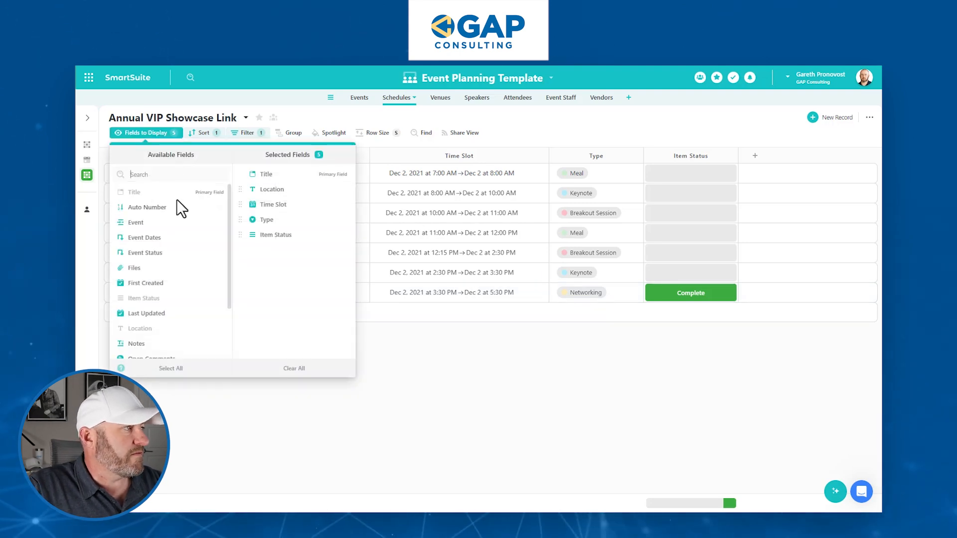
{"action": "type", "text": "sp"}
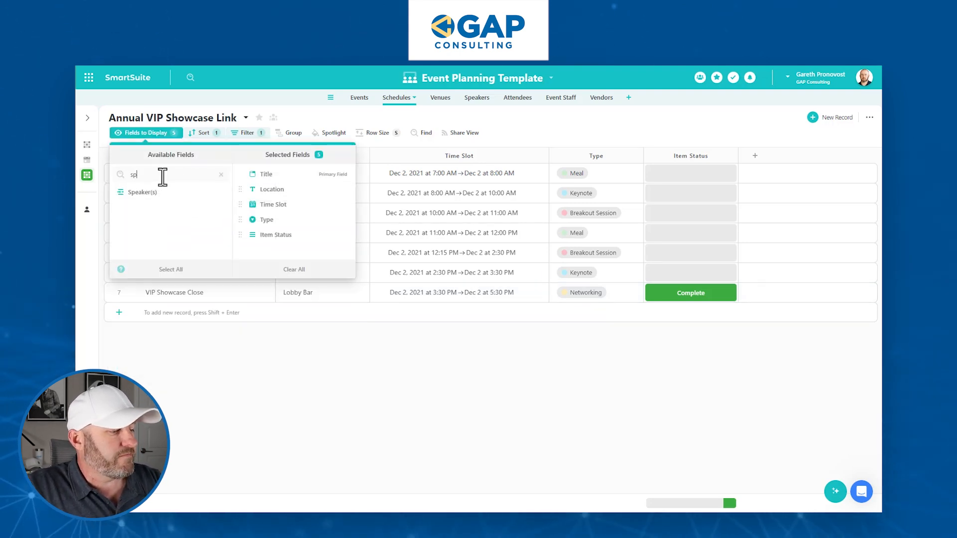
{"action": "left_click", "coordinate": [152, 194]}
{"action": "left_click", "coordinate": [501, 381]}
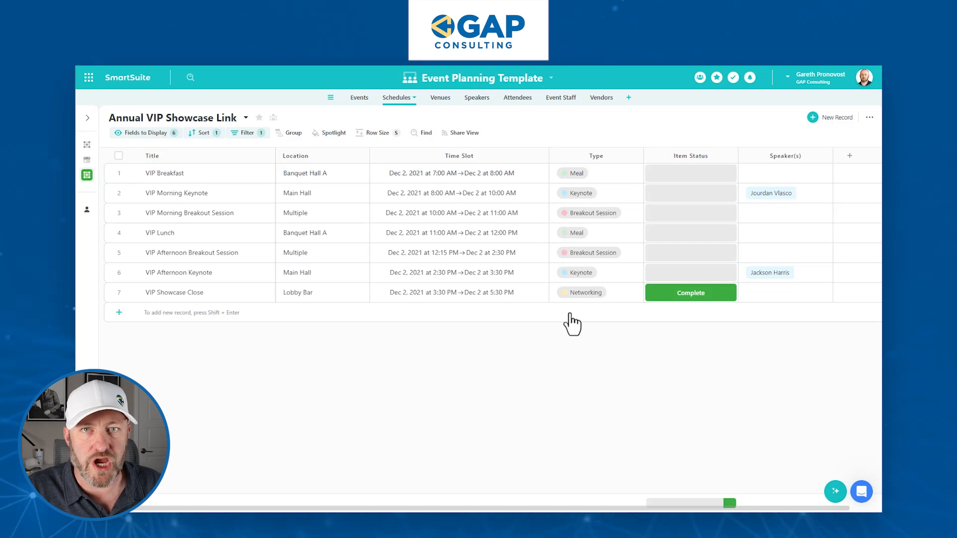
Toggle public sharing of the Annual VIP Showcase Link view and preview its shareable link.
{"action": "left_click", "coordinate": [466, 133]}
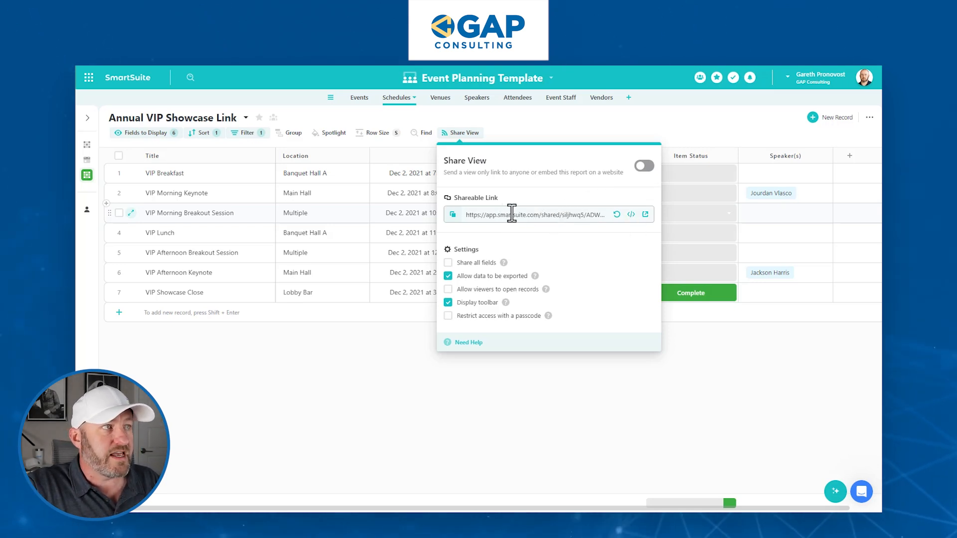
{"action": "left_click", "coordinate": [644, 168]}
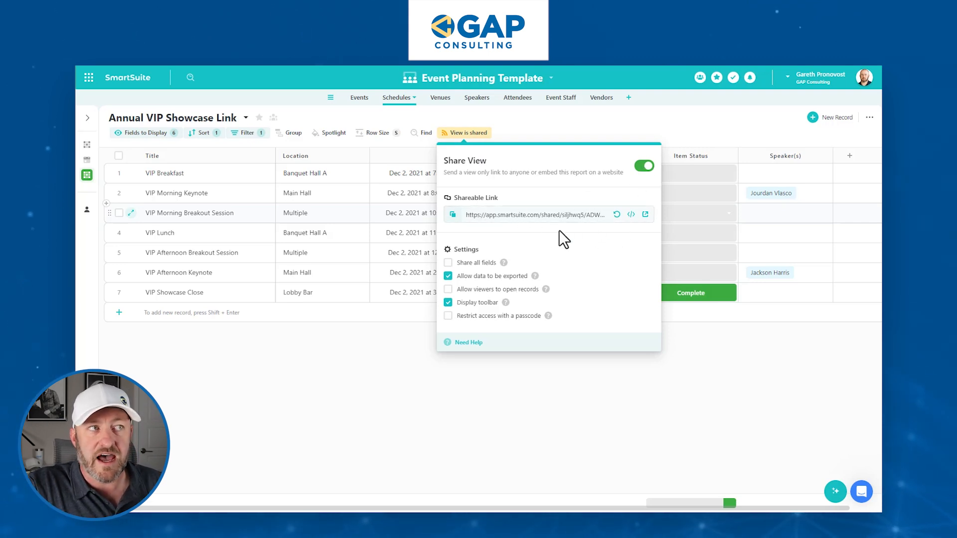
{"action": "left_click", "coordinate": [644, 166]}
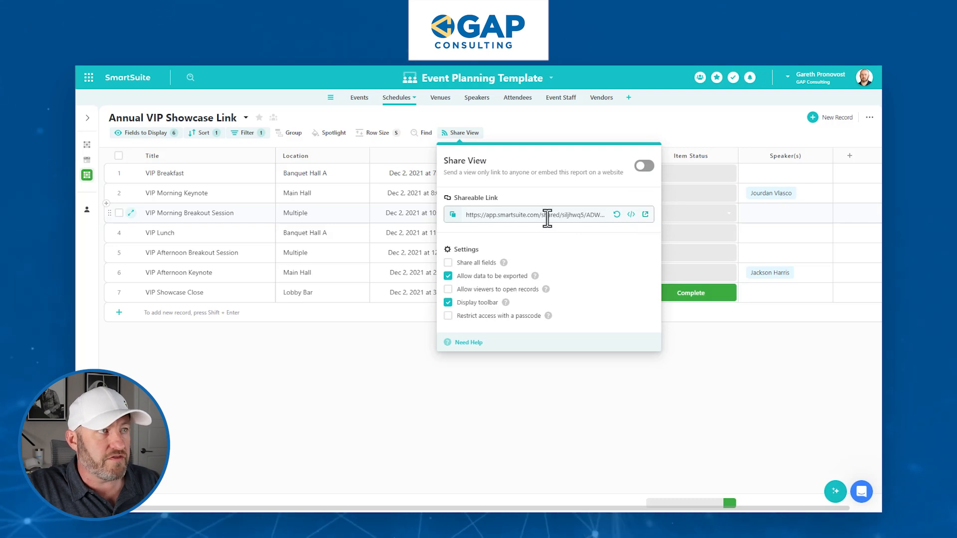
{"action": "left_click", "coordinate": [646, 214]}
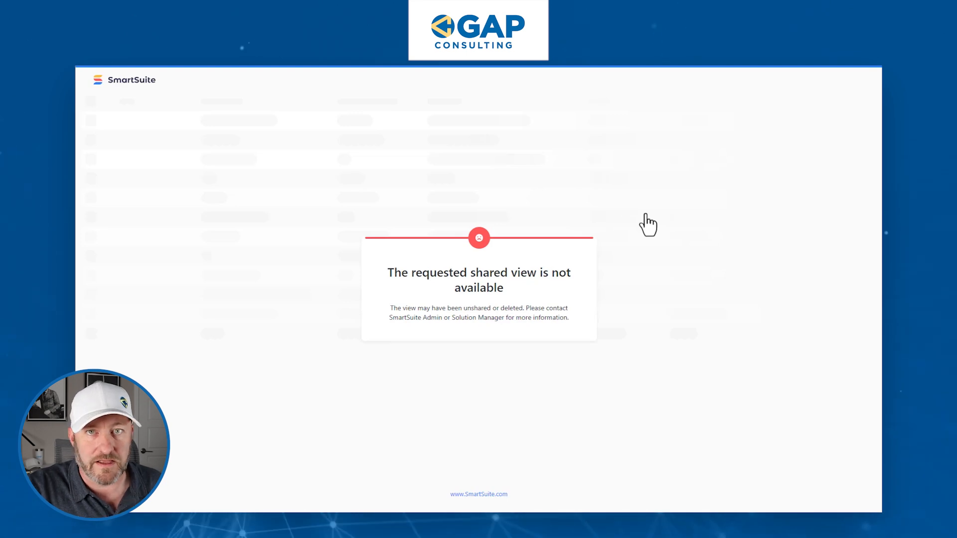
Re-enable public sharing, then reload the shared link preview page.
{"action": "key", "text": "ctrl+w"}
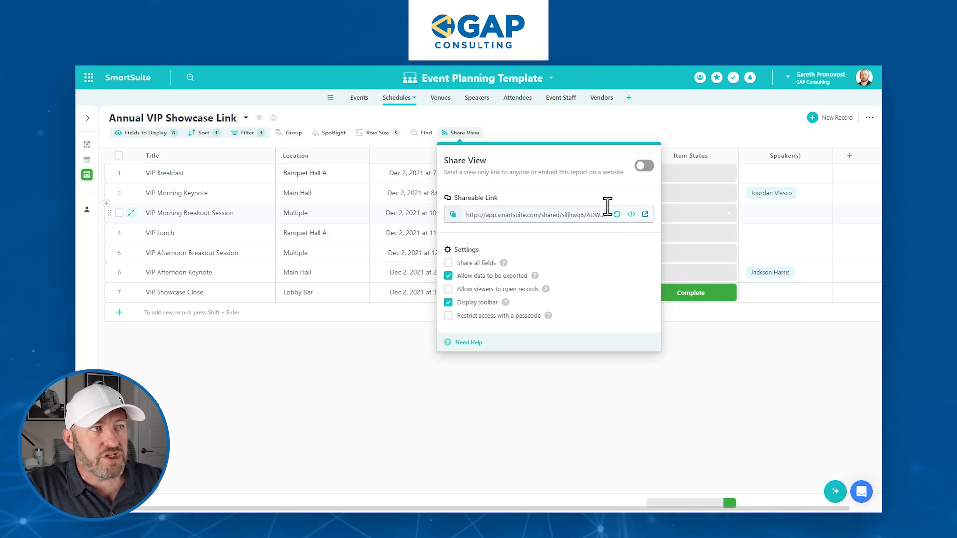
{"action": "left_click", "coordinate": [643, 167]}
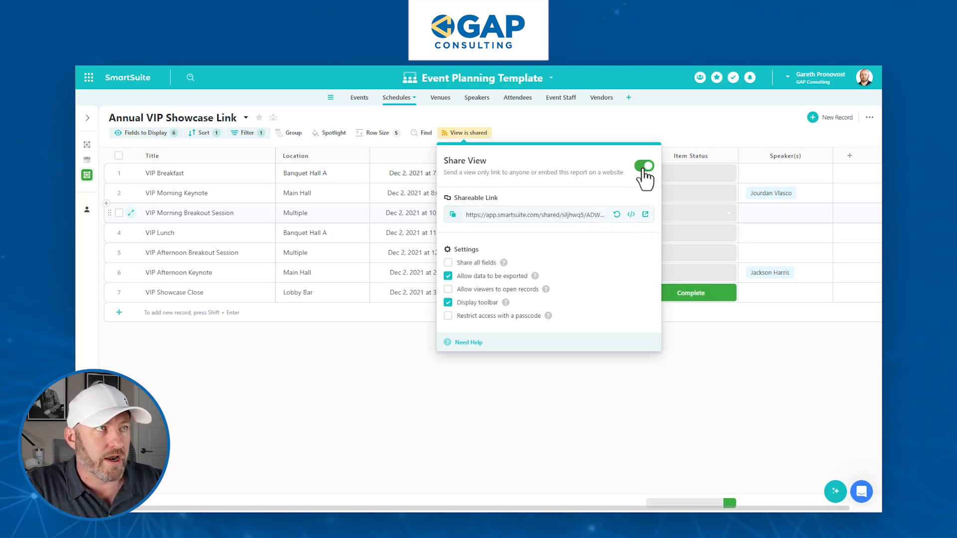
{"action": "key", "text": "ctrl+Tab"}
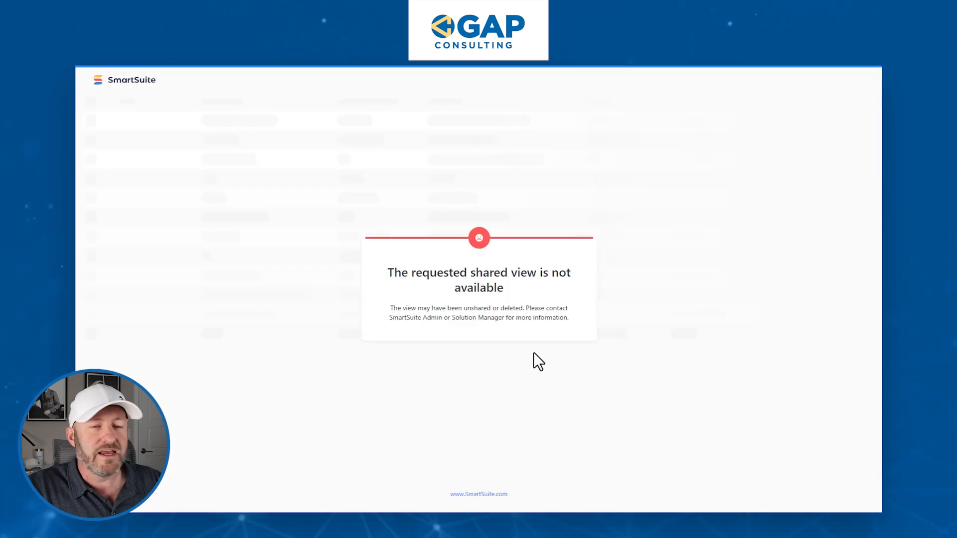
{"action": "key", "text": "F5"}
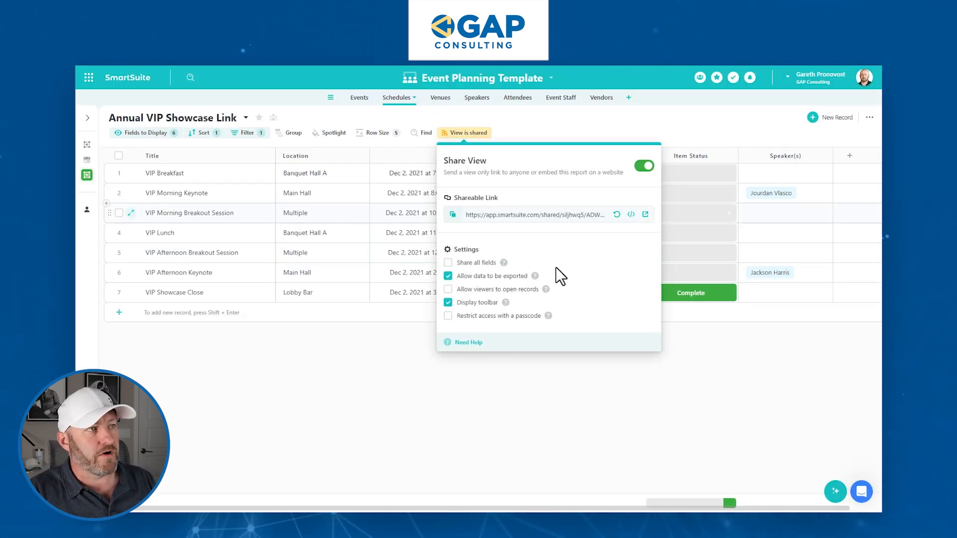
Review the view's share settings and Fields to Display list, then reopen Share View.
{"action": "mouse_move", "coordinate": [504, 265]}
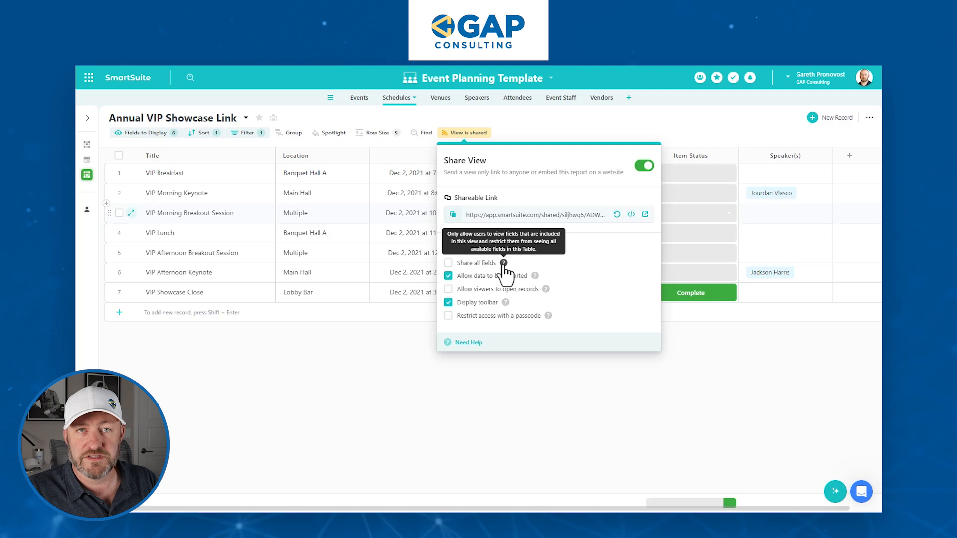
{"action": "left_click", "coordinate": [510, 133]}
{"action": "left_click", "coordinate": [161, 134]}
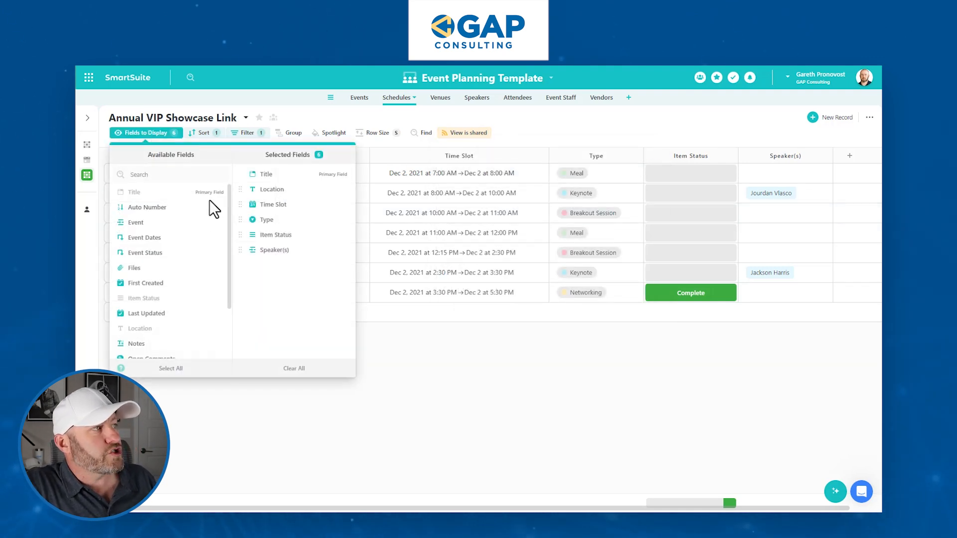
{"action": "scroll", "coordinate": [178, 324], "scroll_direction": "down", "scroll_amount": 3}
{"action": "scroll", "coordinate": [181, 329], "scroll_direction": "up", "scroll_amount": 3}
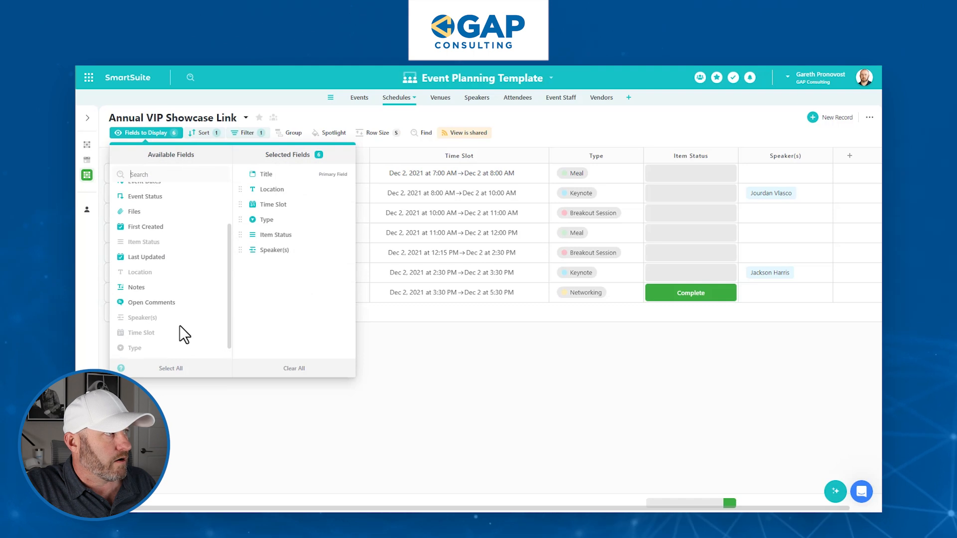
{"action": "mouse_move", "coordinate": [283, 192]}
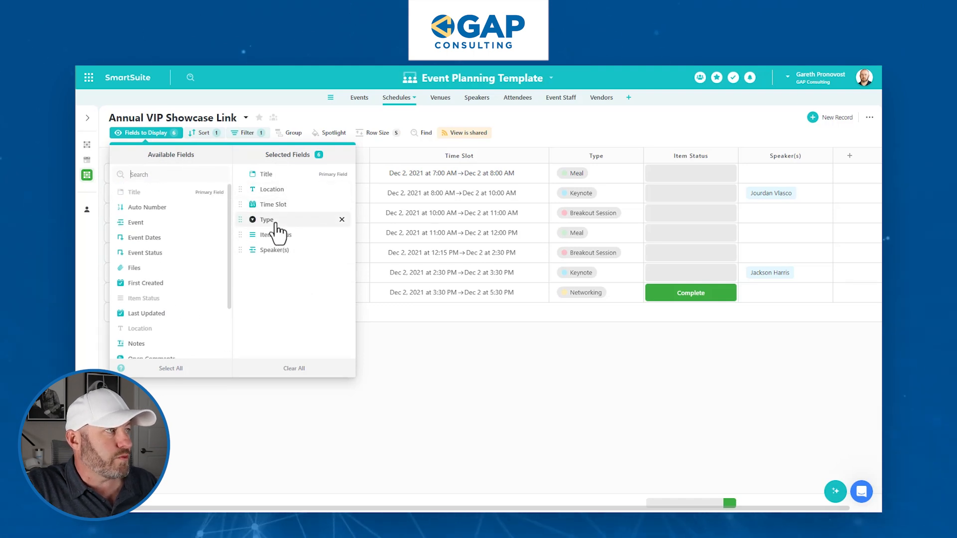
{"action": "left_click", "coordinate": [411, 386]}
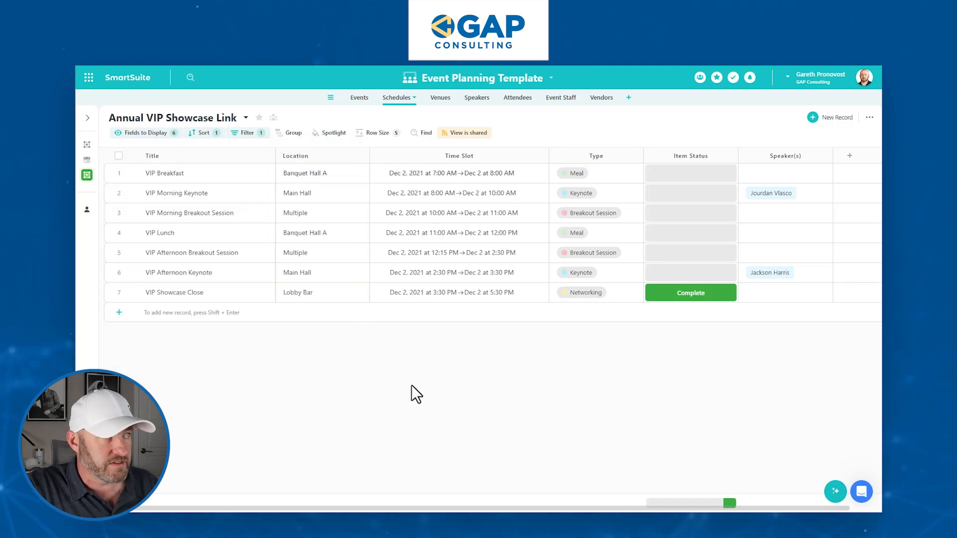
{"action": "left_click", "coordinate": [457, 134]}
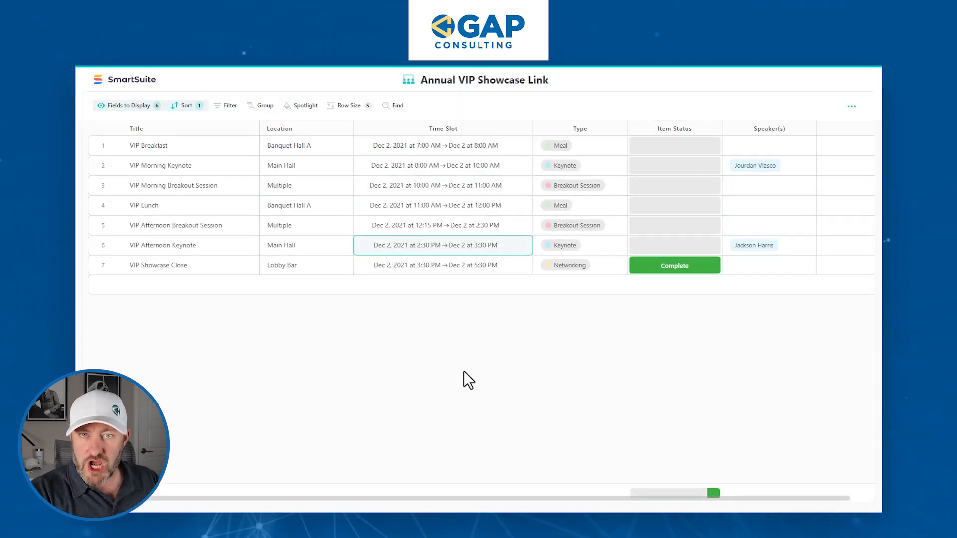
{"action": "left_click", "coordinate": [852, 108]}
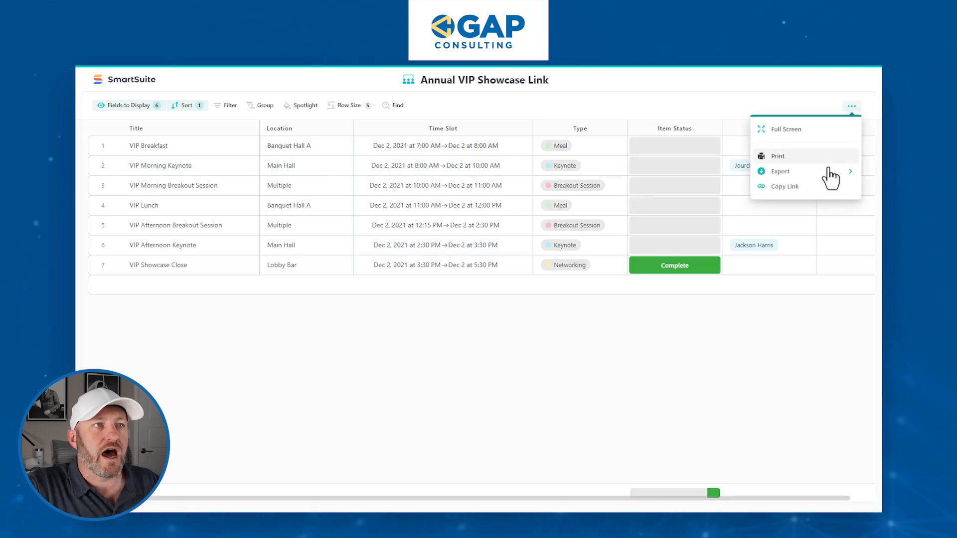
{"action": "mouse_move", "coordinate": [830, 177]}
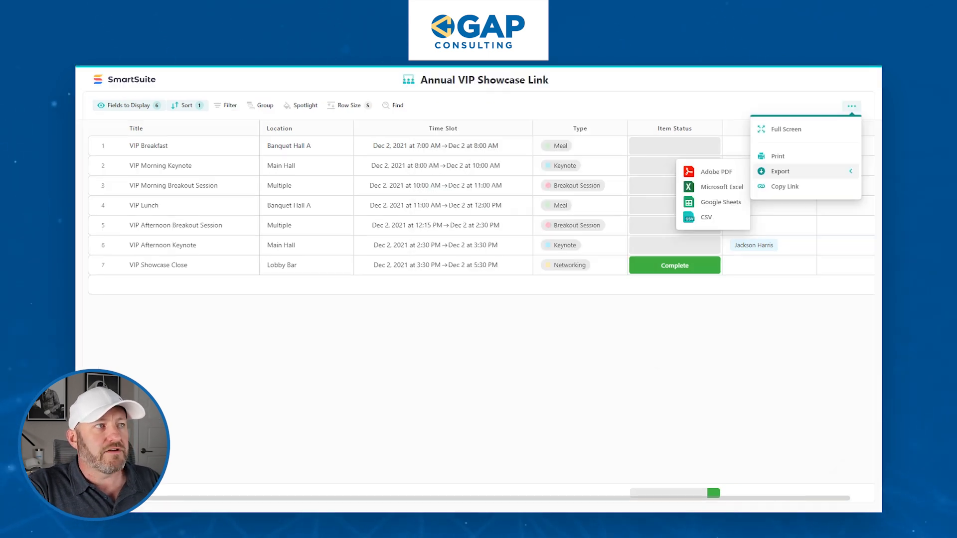
{"action": "left_click", "coordinate": [504, 152]}
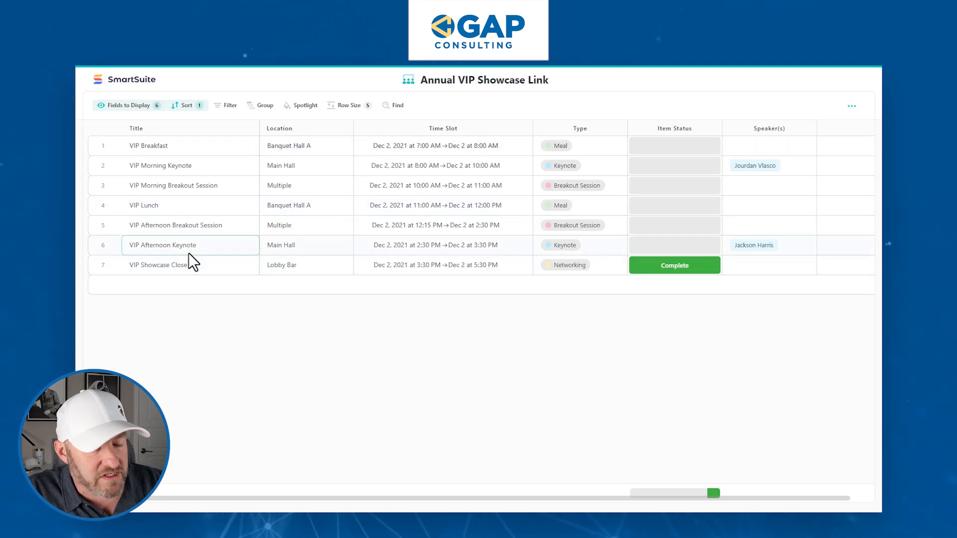
{"action": "key", "text": "F5"}
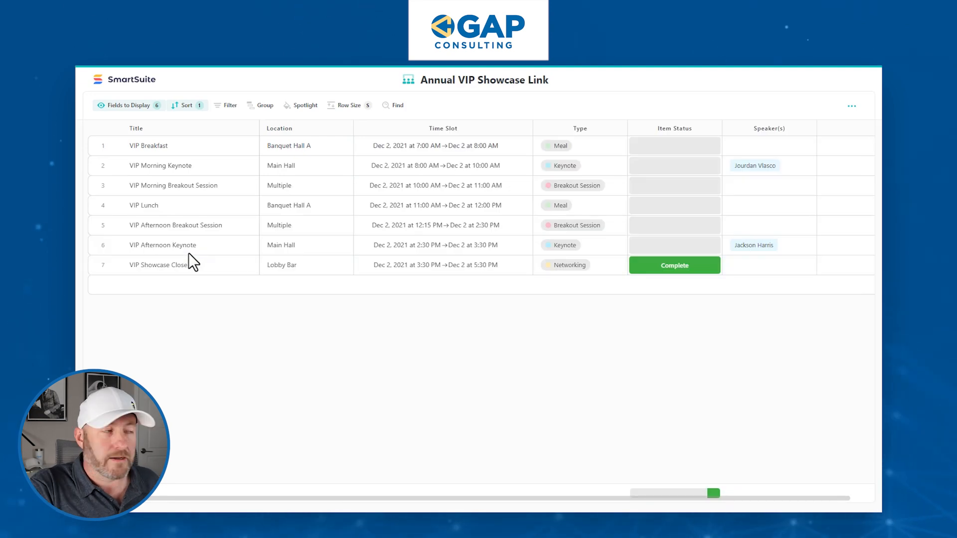
{"action": "left_click", "coordinate": [103, 206]}
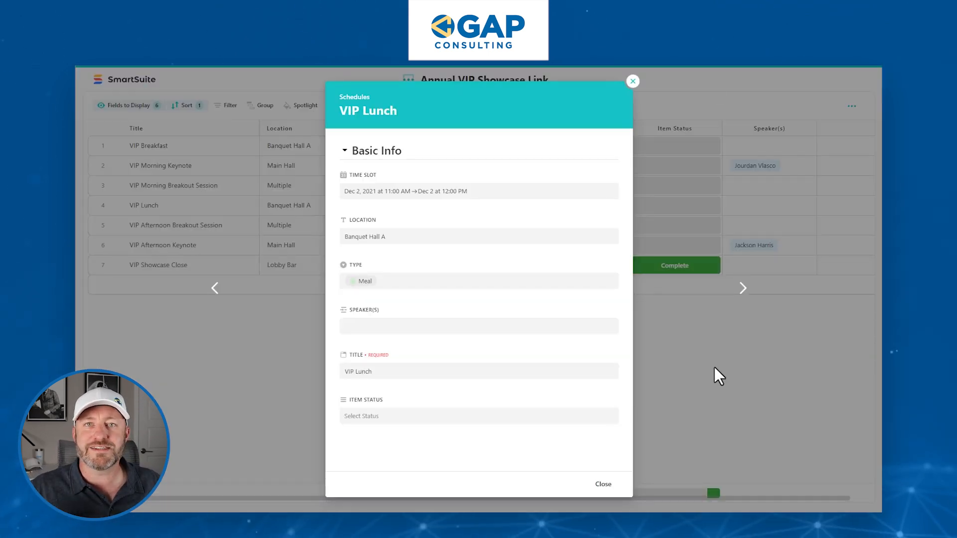
{"action": "key", "text": "F5"}
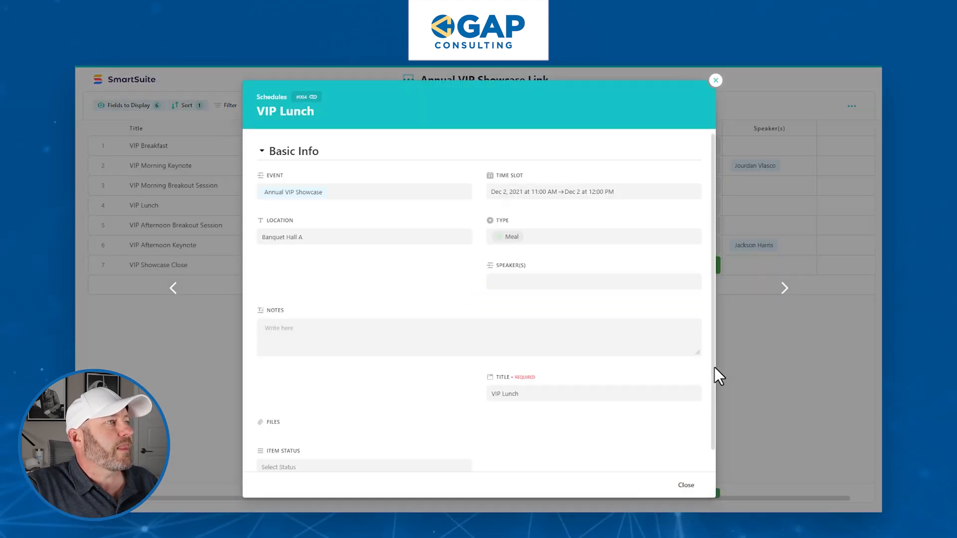
{"action": "left_click", "coordinate": [141, 199]}
{"action": "left_click", "coordinate": [103, 205]}
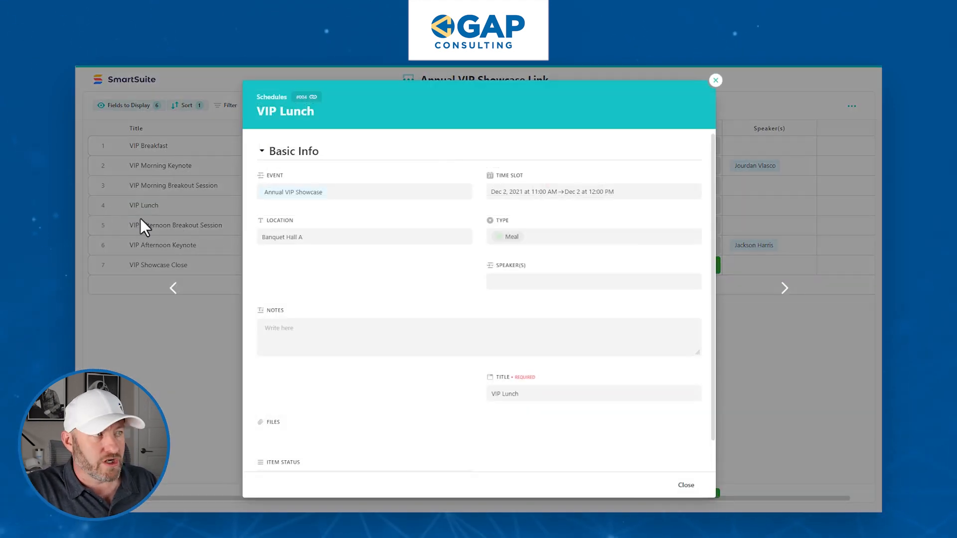
{"action": "scroll", "coordinate": [498, 419], "scroll_direction": "down", "scroll_amount": 1}
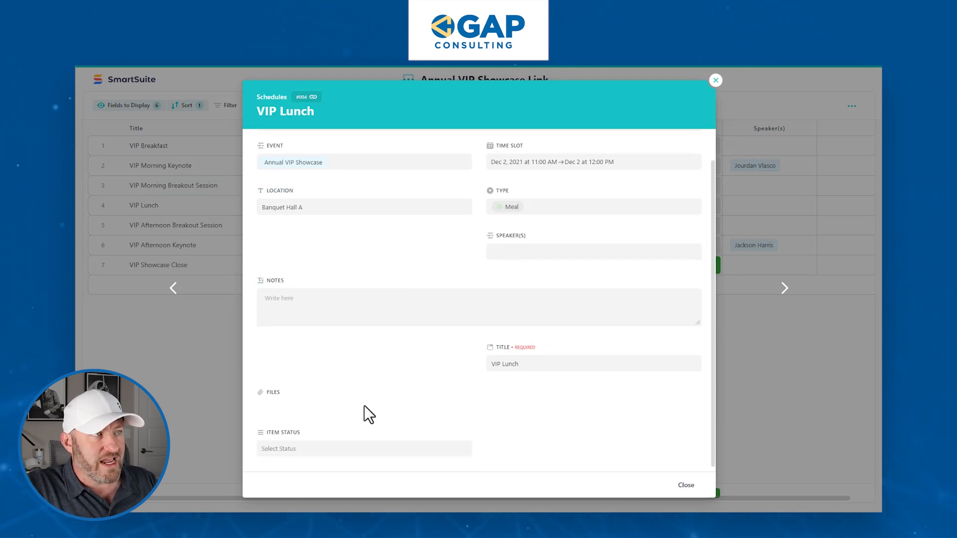
{"action": "scroll", "coordinate": [545, 299], "scroll_direction": "up", "scroll_amount": 1}
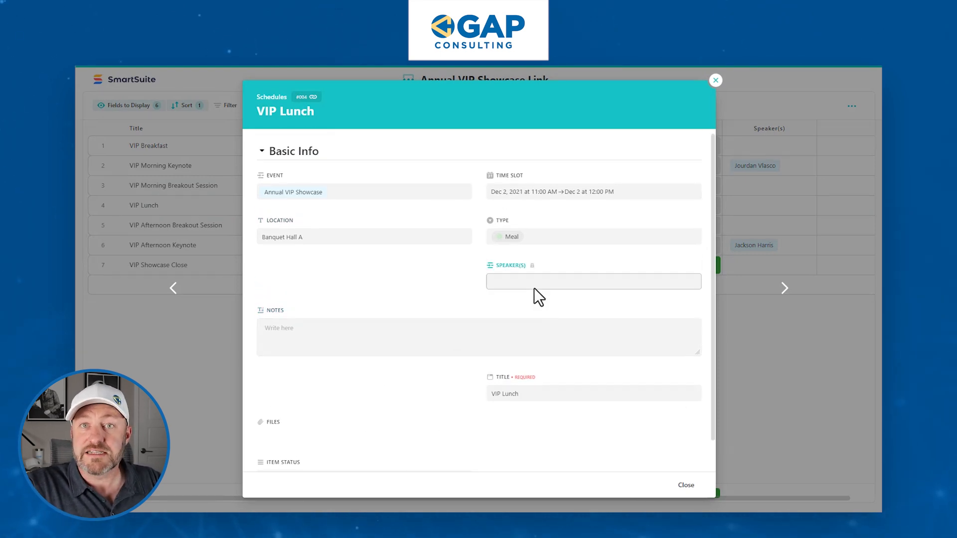
{"action": "left_click", "coordinate": [163, 385]}
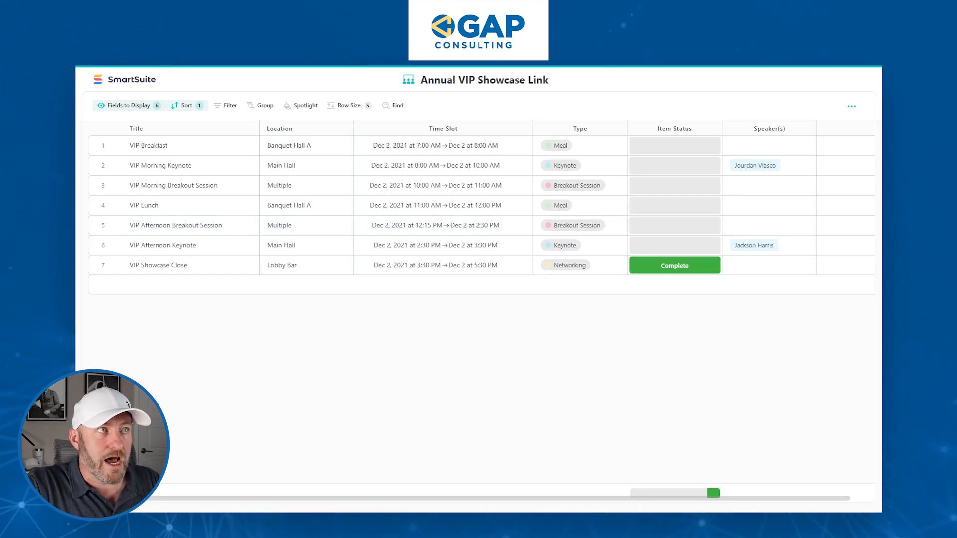
{"action": "left_click", "coordinate": [665, 60]}
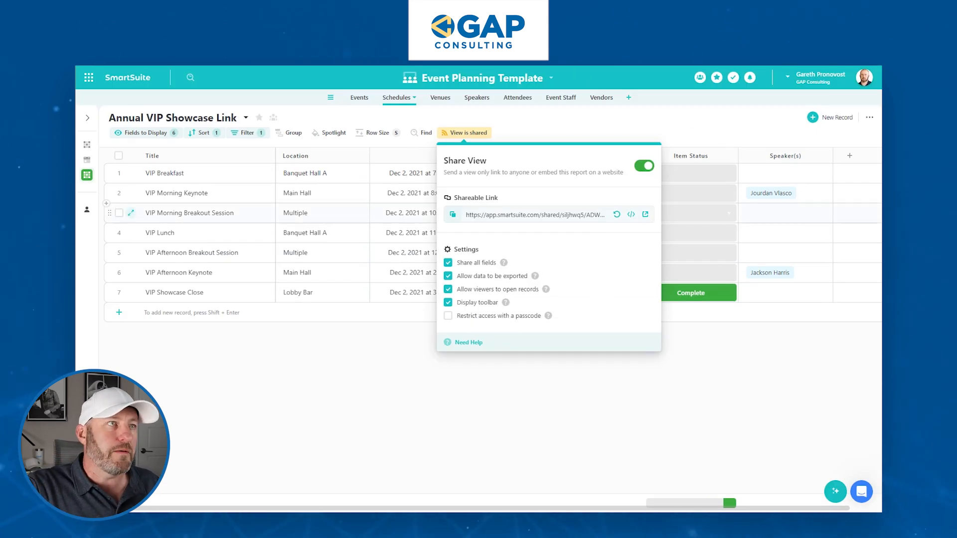
Add Notes to the shared schedule view's Selected Fields, making seven displayed columns.
{"action": "left_click", "coordinate": [713, 59]}
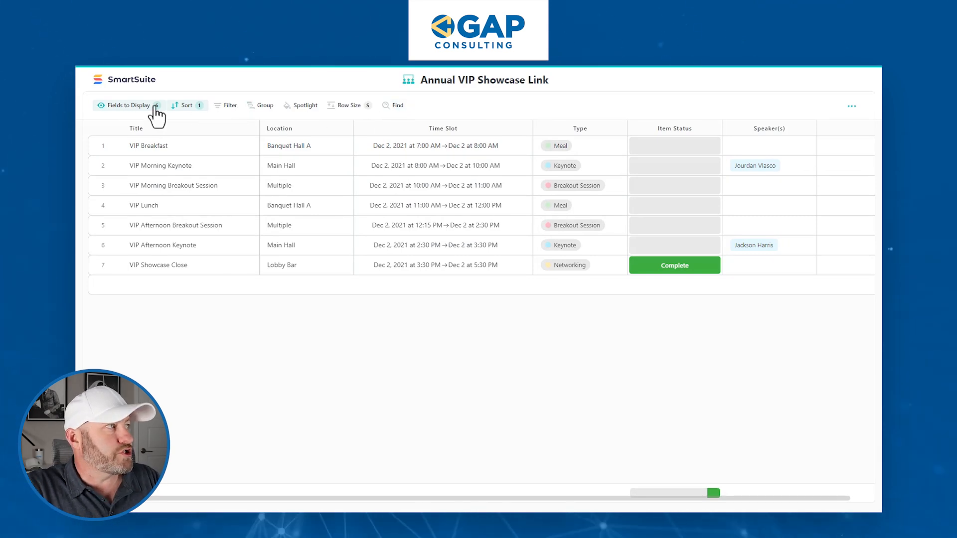
{"action": "left_click", "coordinate": [134, 105]}
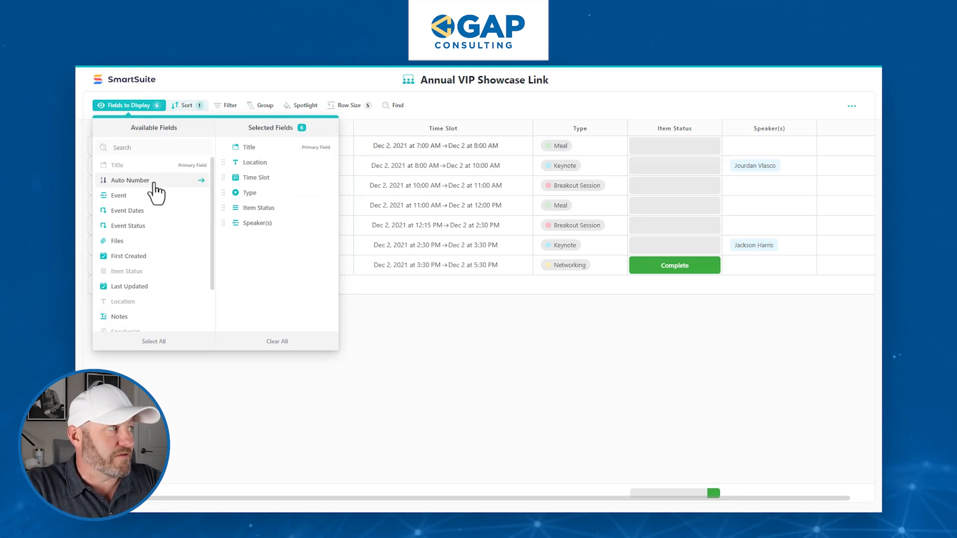
{"action": "left_click", "coordinate": [377, 344]}
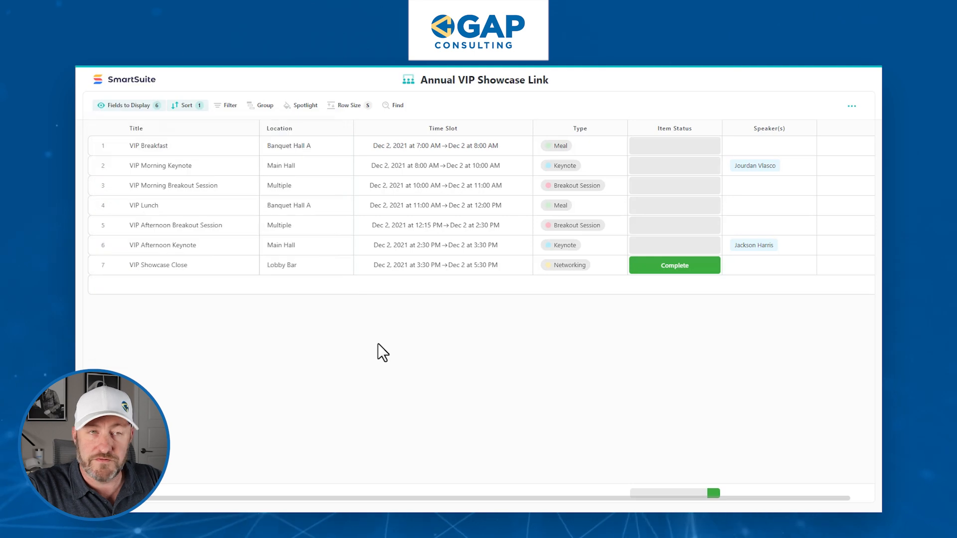
{"action": "left_click", "coordinate": [133, 105]}
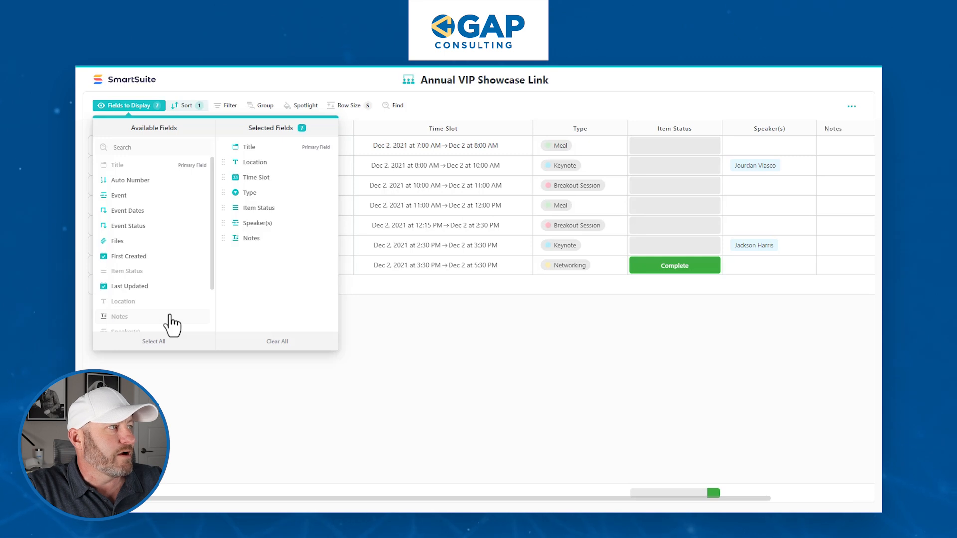
{"action": "left_click", "coordinate": [474, 378]}
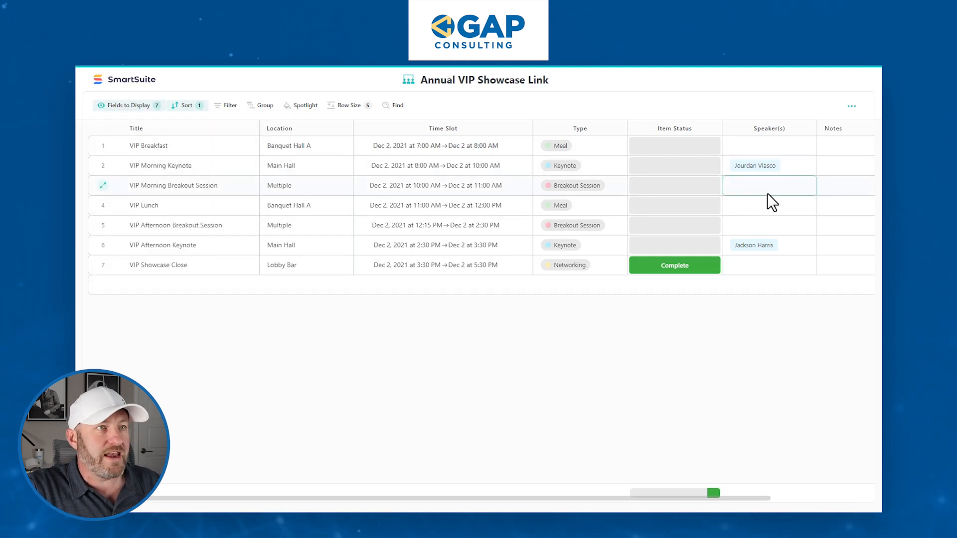
{"action": "scroll", "coordinate": [767, 193], "scroll_direction": "right", "scroll_amount": 3}
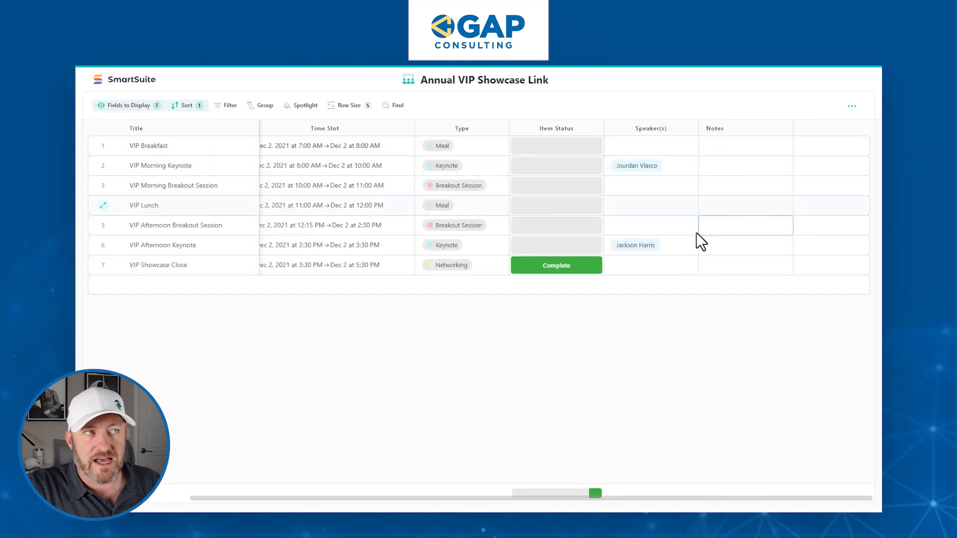
{"action": "scroll", "coordinate": [648, 224], "scroll_direction": "left", "scroll_amount": 3}
Sort the sessions by Time Slot start 9→1, putting VIP Showcase Close first.
{"action": "left_click", "coordinate": [187, 107]}
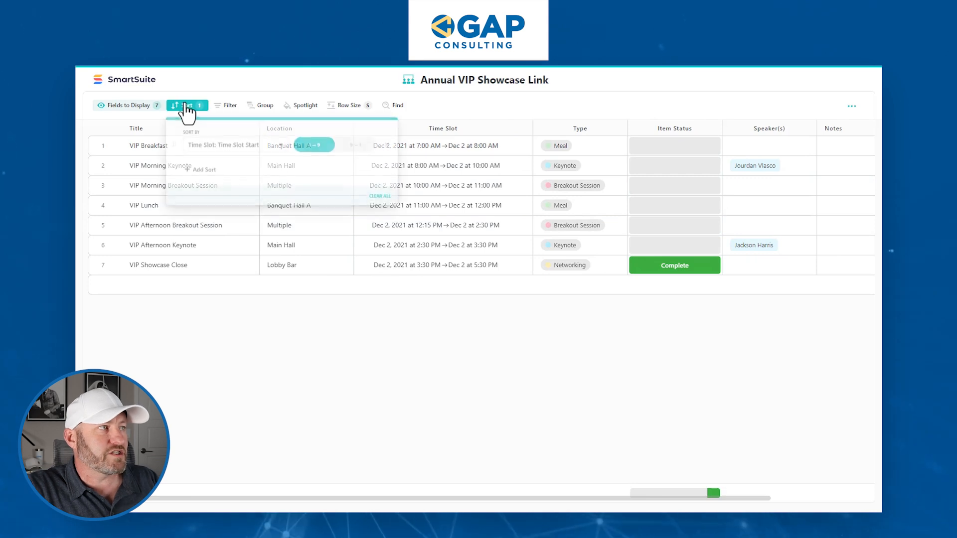
{"action": "left_click", "coordinate": [355, 144]}
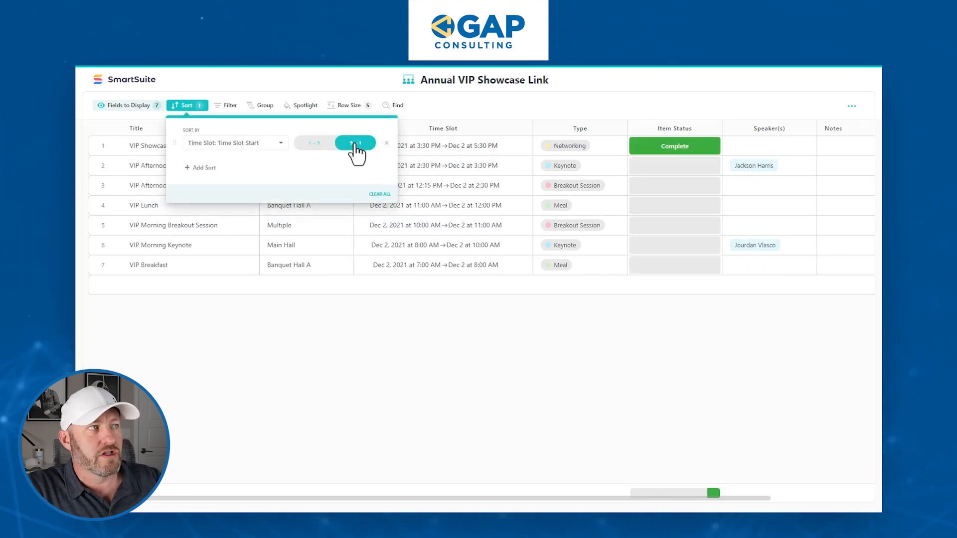
{"action": "left_click", "coordinate": [440, 345]}
{"action": "left_click", "coordinate": [470, 147]}
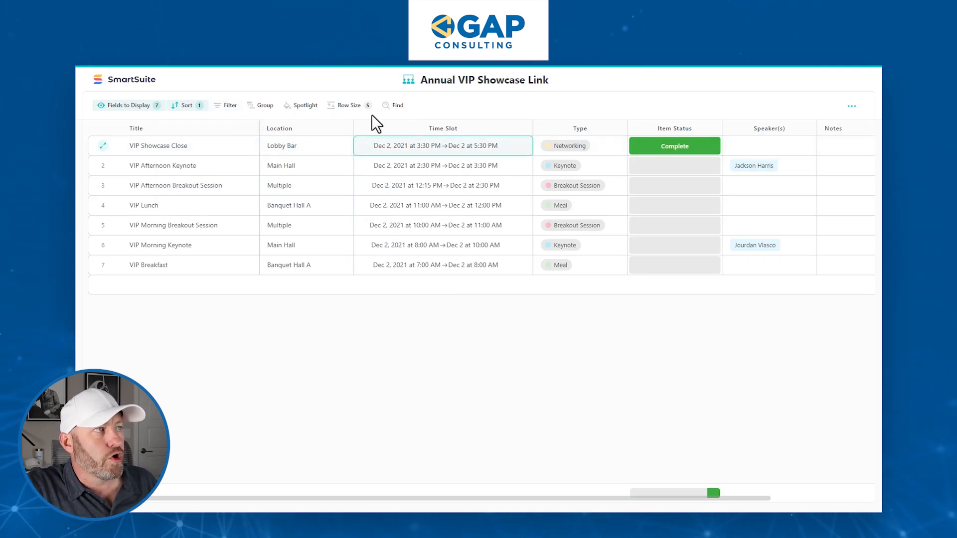
{"action": "left_click", "coordinate": [228, 106]}
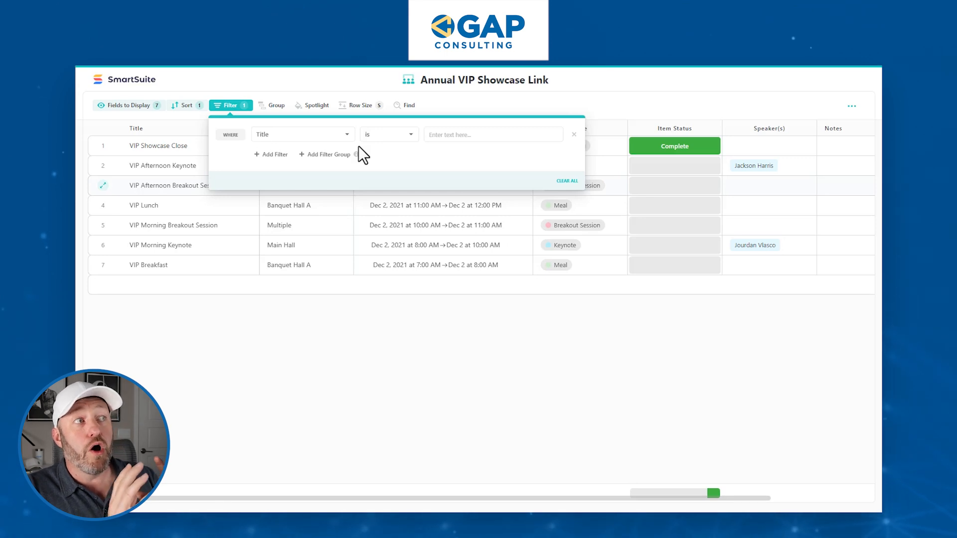
Change the view's filter field to Event (has any of) and browse the event records.
{"action": "left_click", "coordinate": [306, 134]}
{"action": "type", "text": "ev"}
{"action": "left_click", "coordinate": [280, 171]}
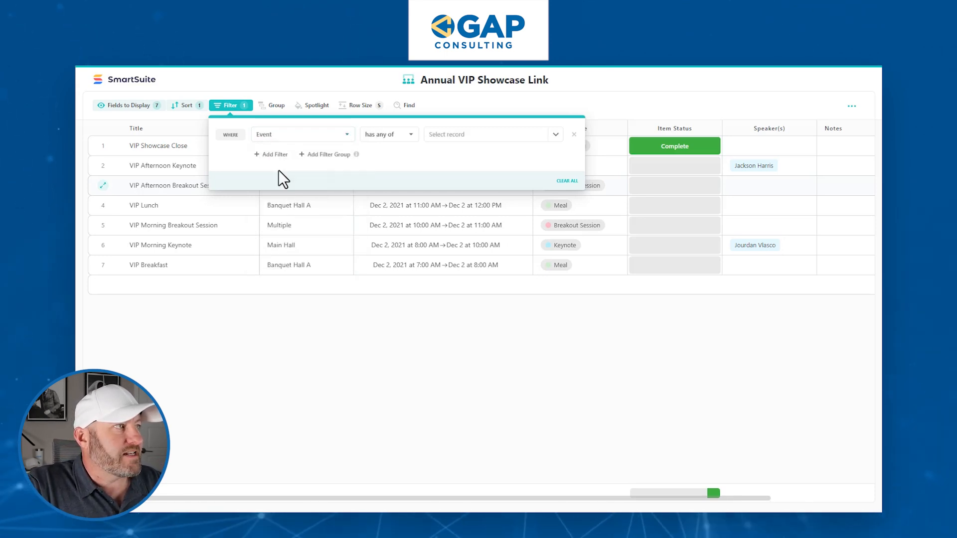
{"action": "left_click", "coordinate": [465, 138]}
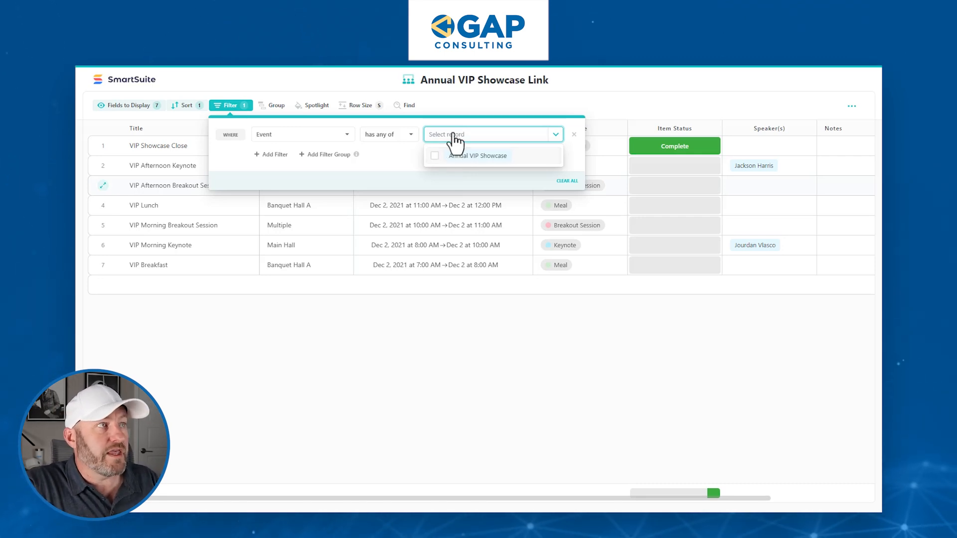
{"action": "left_click", "coordinate": [461, 106]}
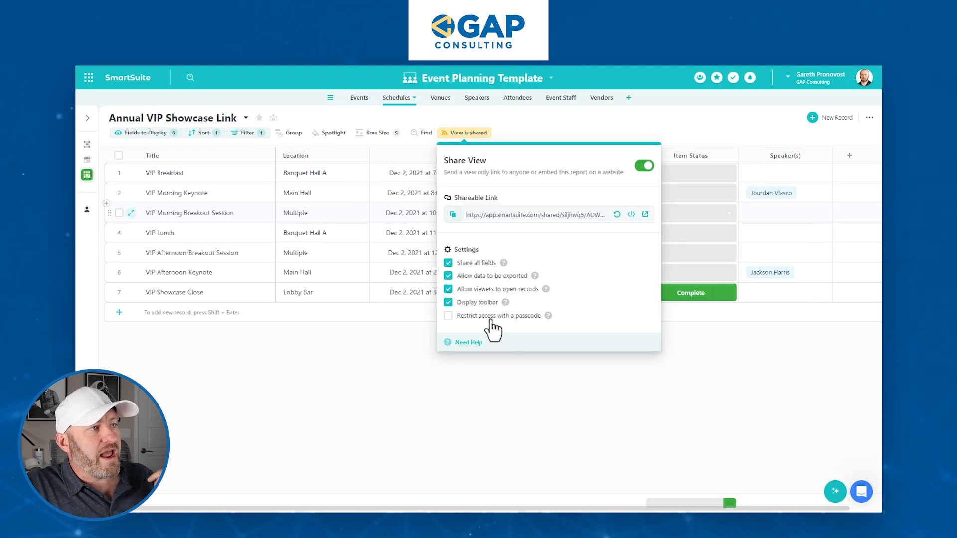
Restrict the shared view with a 6-character passcode and reload the public page to test it.
{"action": "left_click", "coordinate": [484, 317]}
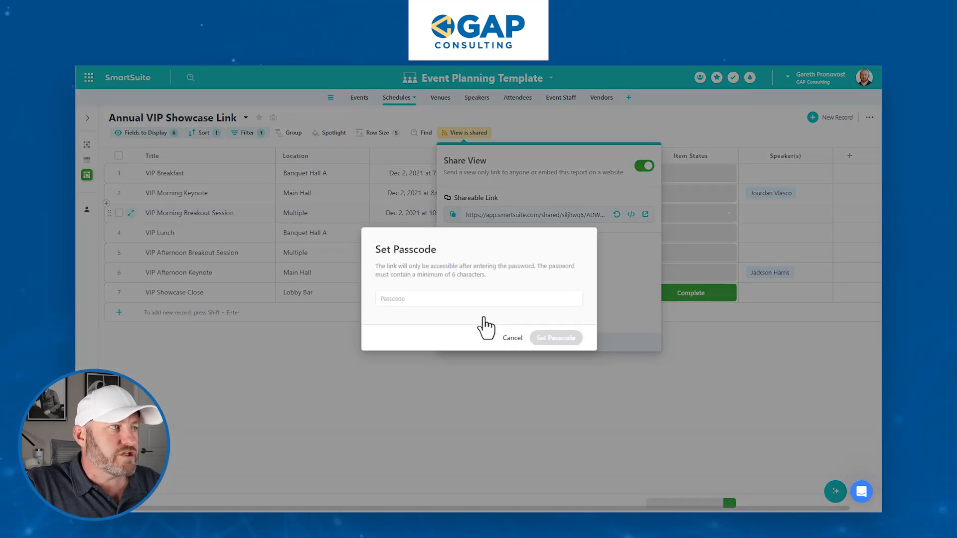
{"action": "left_click", "coordinate": [478, 299]}
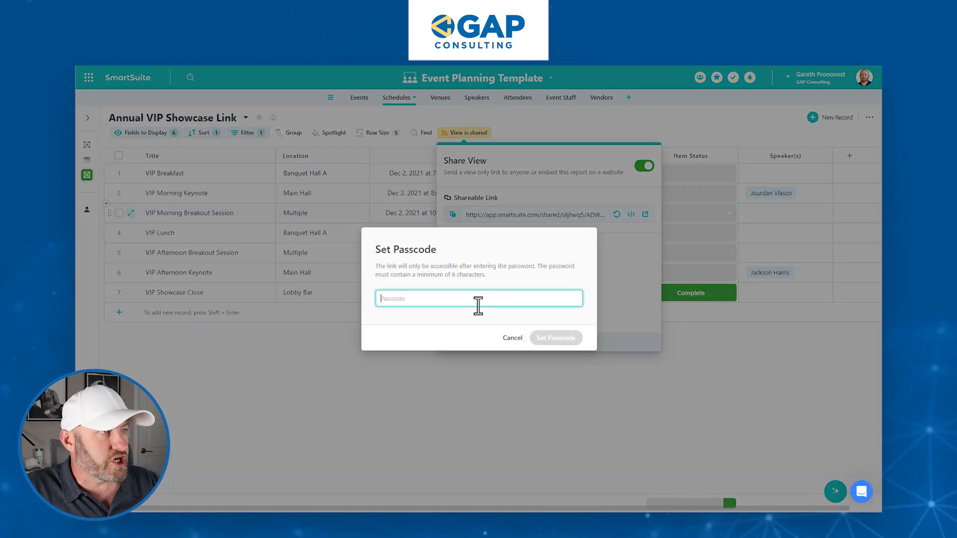
{"action": "type", "text": "123456"}
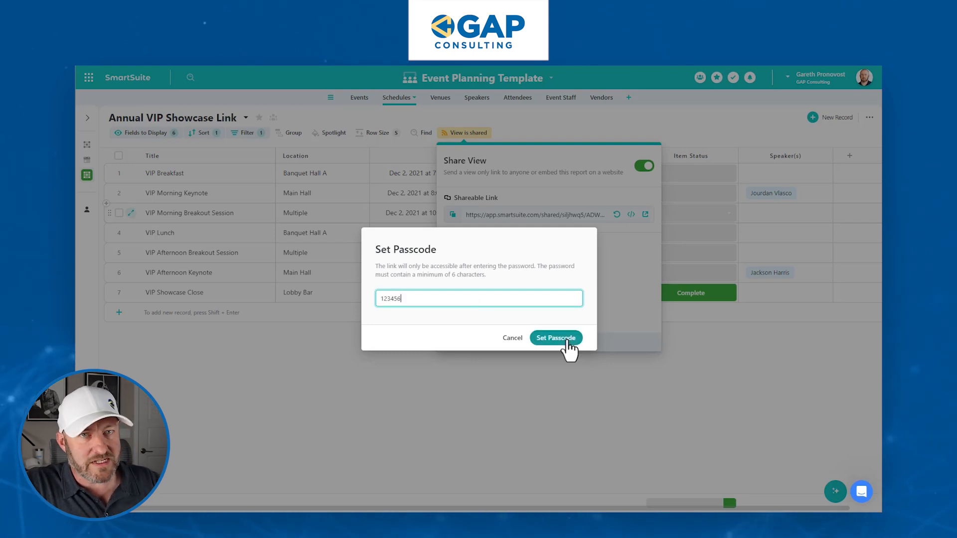
{"action": "left_click", "coordinate": [565, 339]}
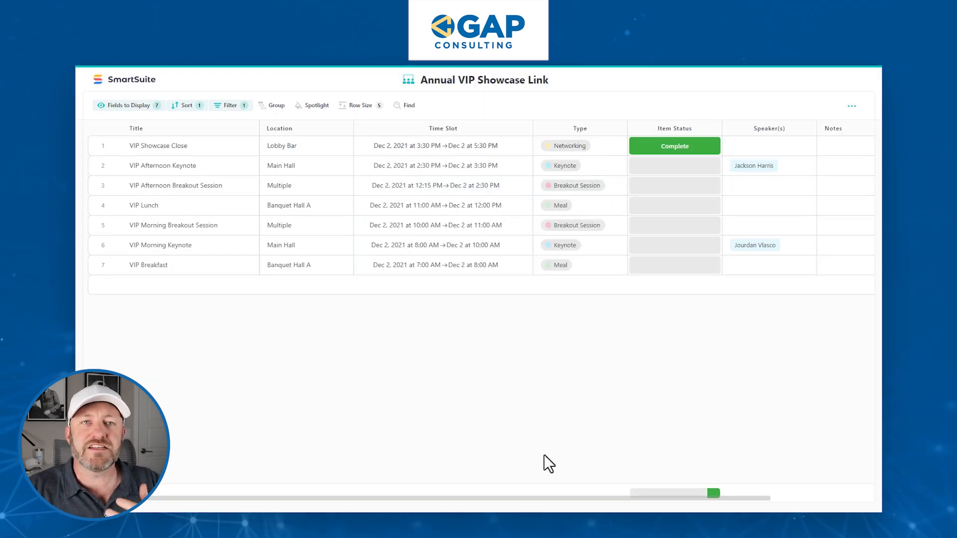
{"action": "key", "text": "F5"}
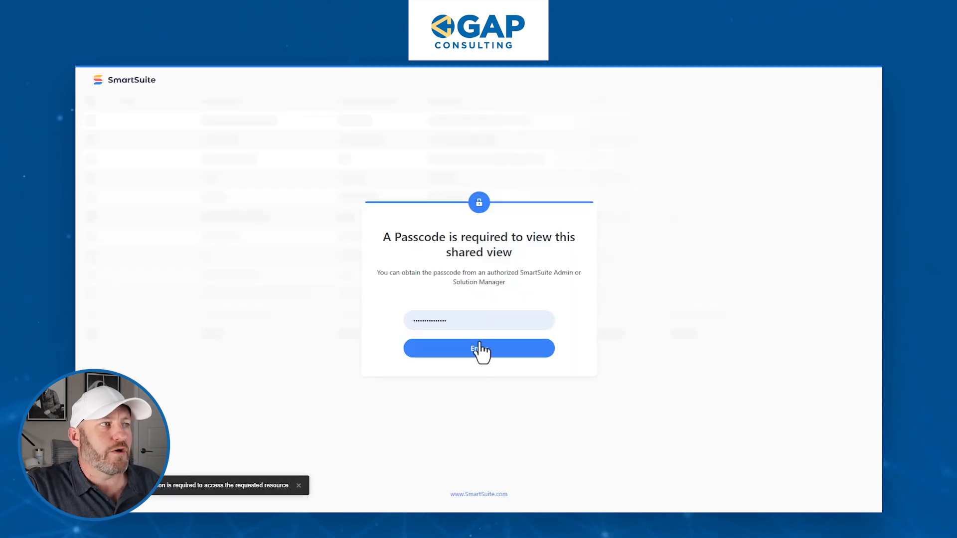
Unlock the shared page with the passcode and decline Chrome's password-saving prompt.
{"action": "double_click", "coordinate": [478, 325]}
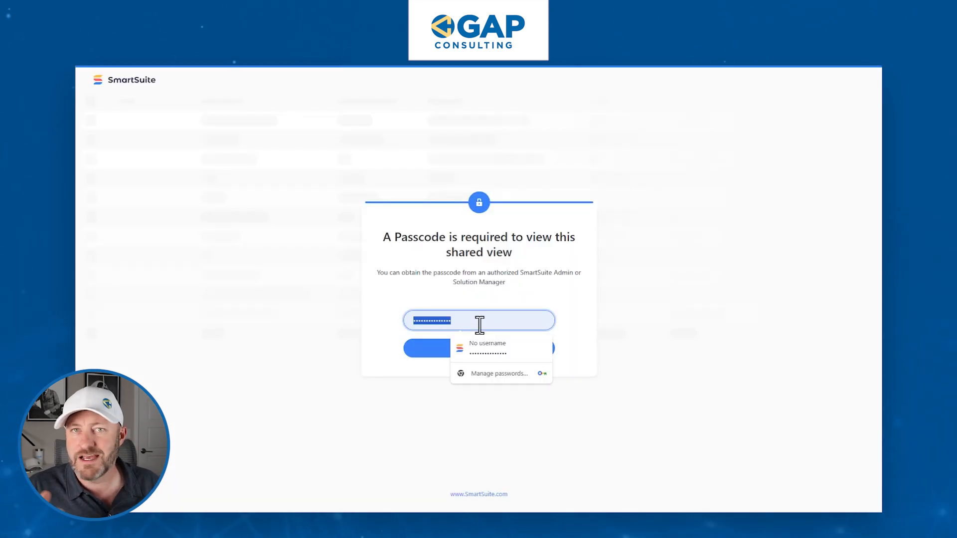
{"action": "type", "text": "*****"}
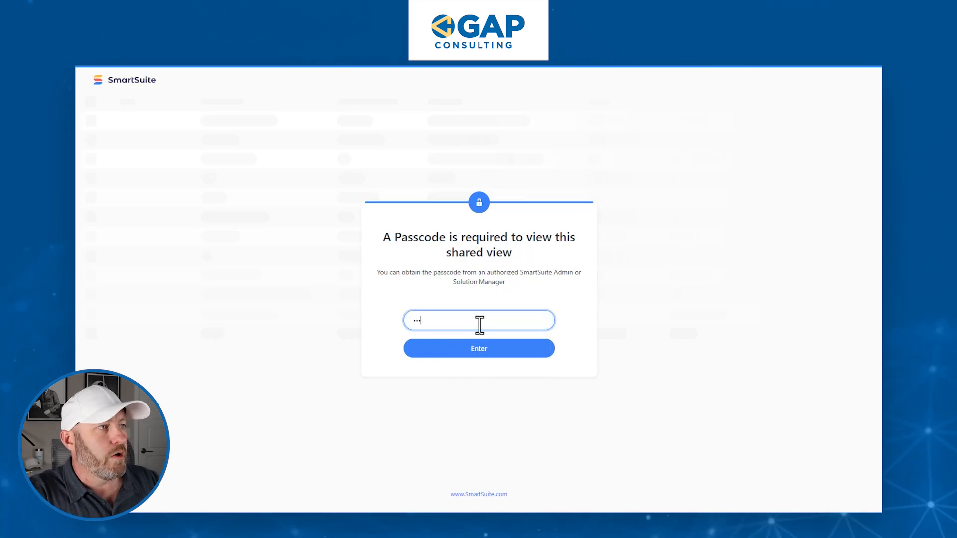
{"action": "type", "text": "*"}
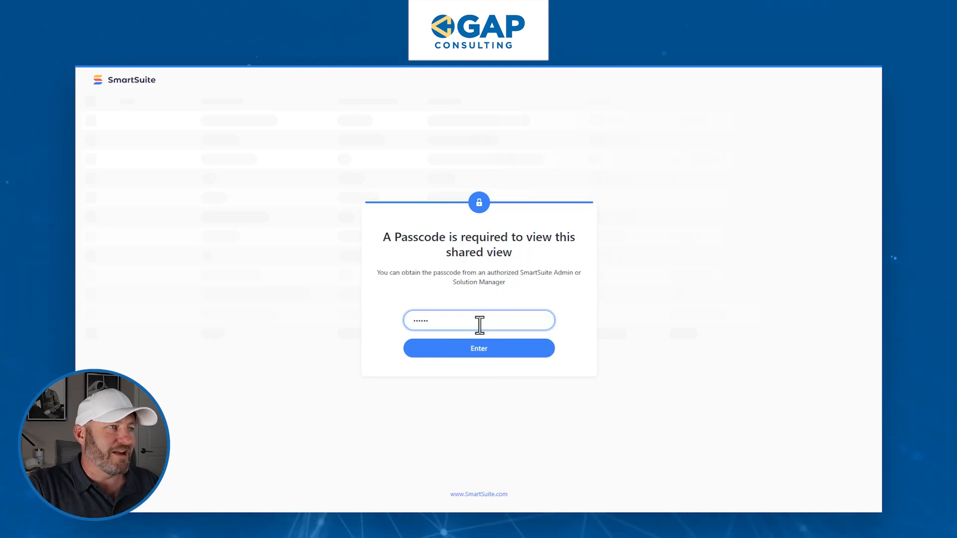
{"action": "left_click", "coordinate": [481, 347]}
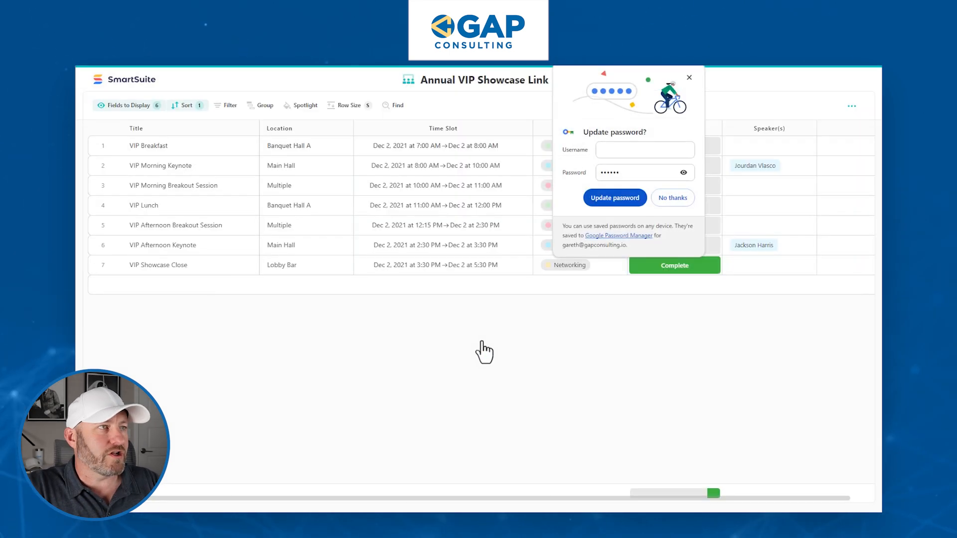
{"action": "left_click", "coordinate": [690, 78]}
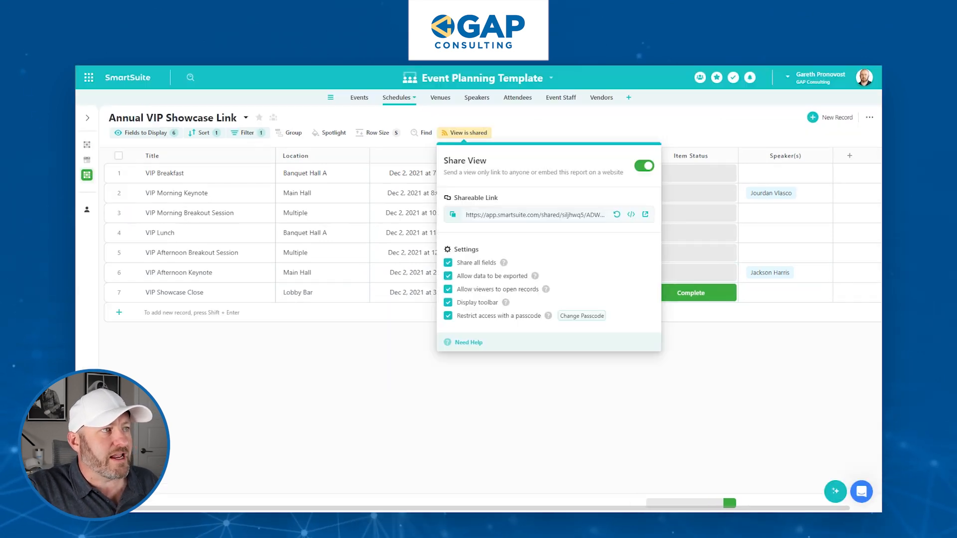
Paste the shared view URL into Annual VIP Showcase's Event Schedule Link cell in Events.
{"action": "left_click", "coordinate": [420, 113]}
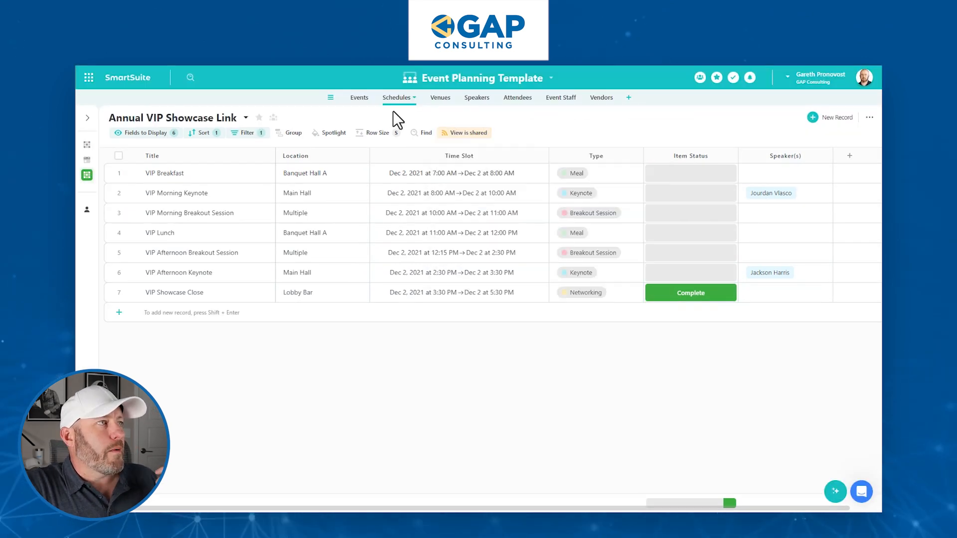
{"action": "left_click", "coordinate": [359, 98]}
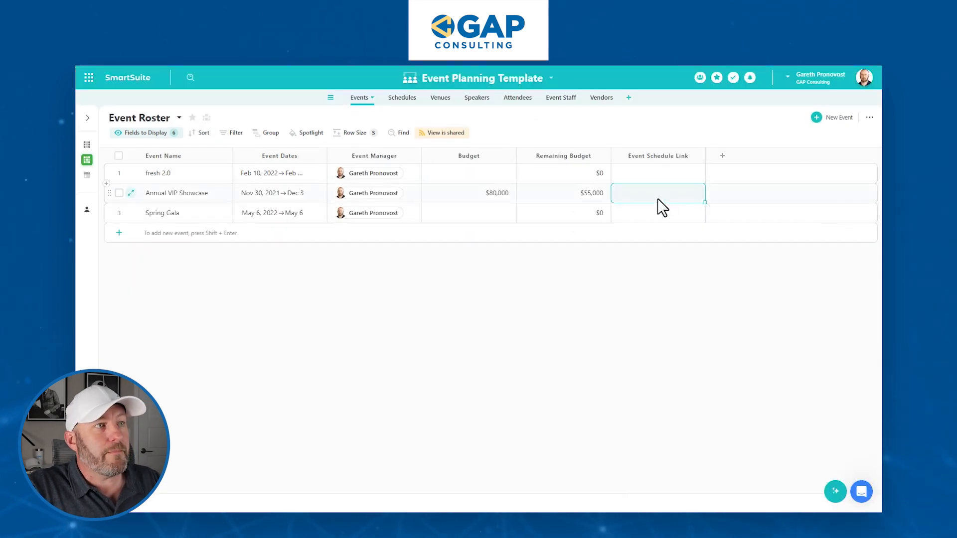
{"action": "key", "text": "ctrl+v"}
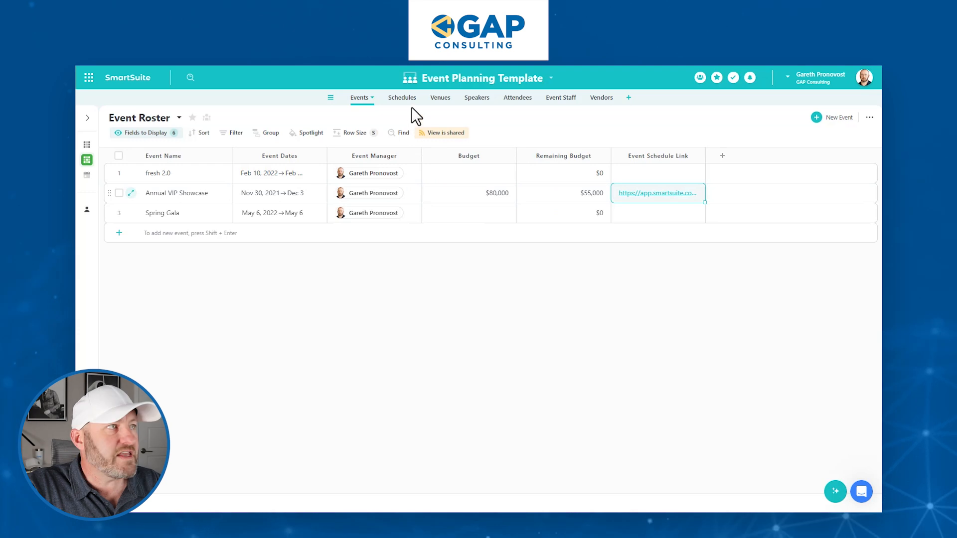
{"action": "left_click", "coordinate": [402, 98]}
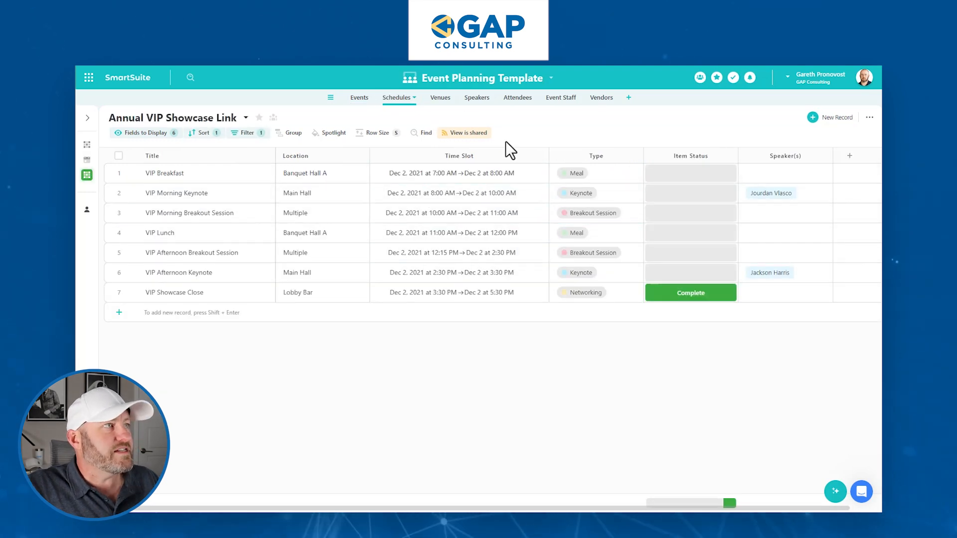
Copy the schedule view's shareable link and go back to the Event Roster grid.
{"action": "left_click", "coordinate": [462, 133]}
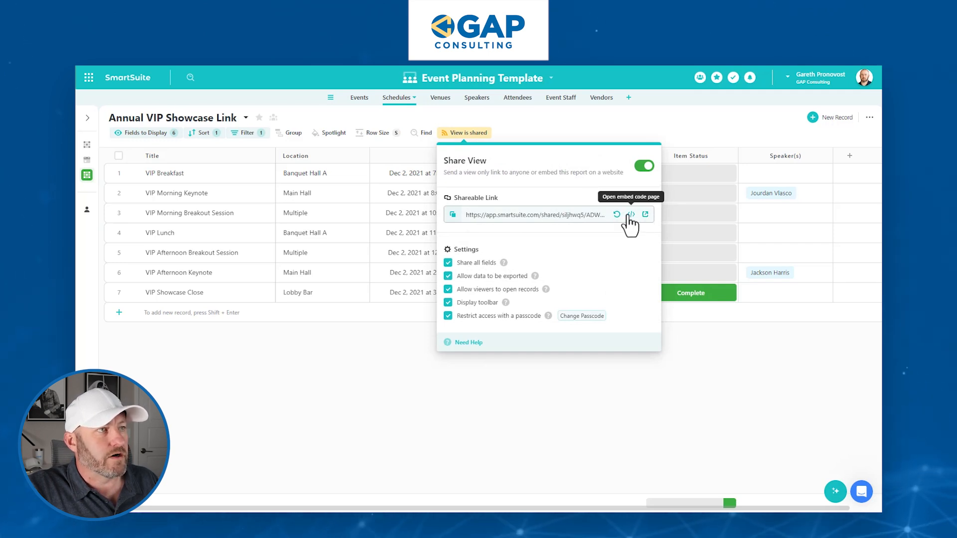
{"action": "left_click", "coordinate": [452, 214]}
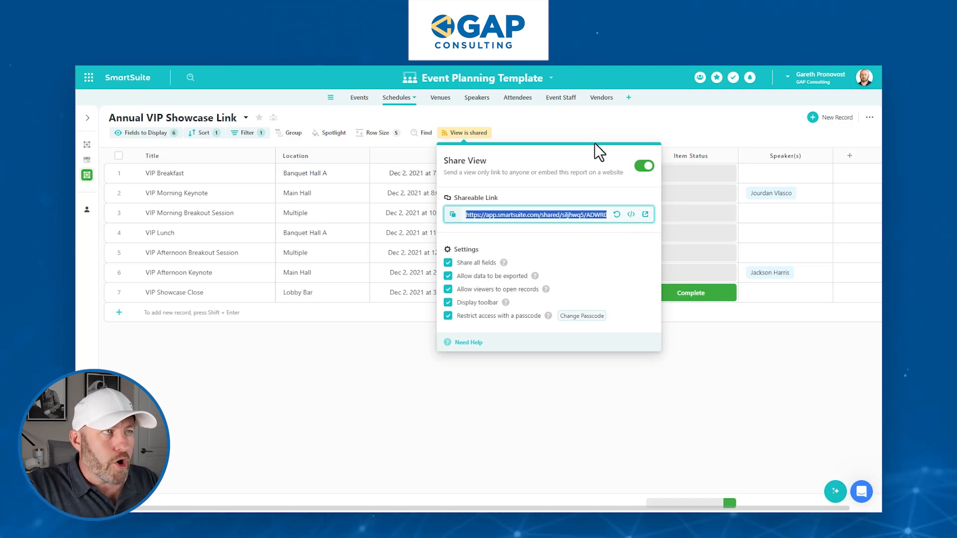
{"action": "left_click", "coordinate": [581, 129]}
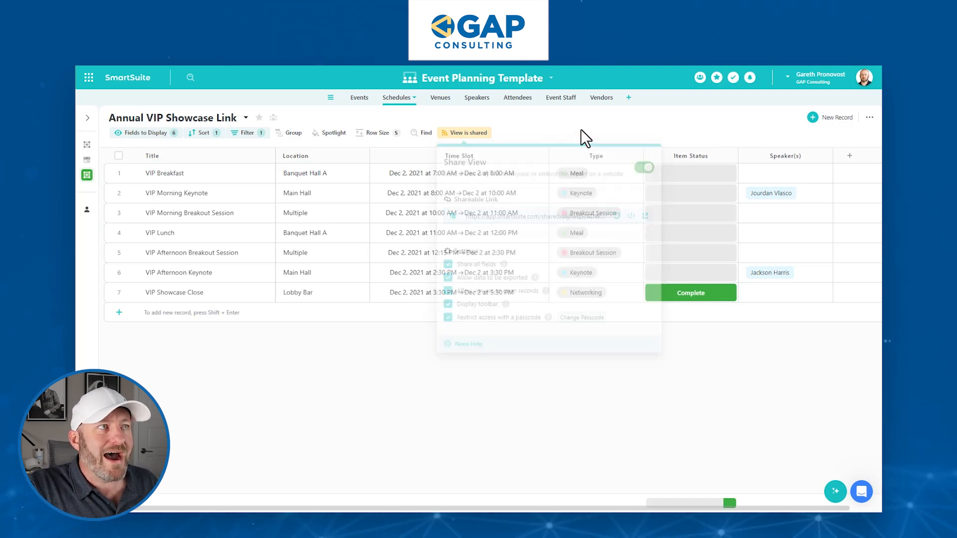
{"action": "left_click", "coordinate": [359, 99]}
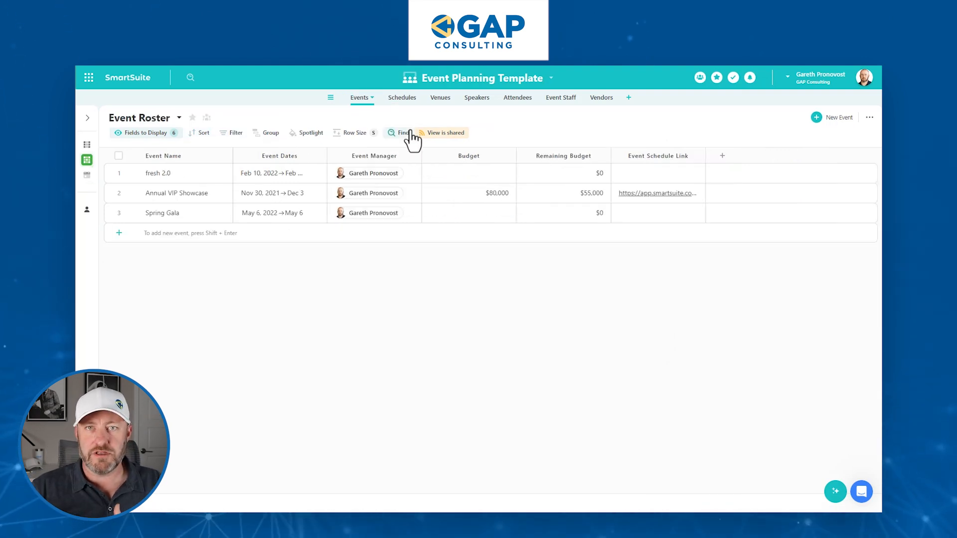
Add a new Button field to the Event Roster.
{"action": "left_click", "coordinate": [674, 176]}
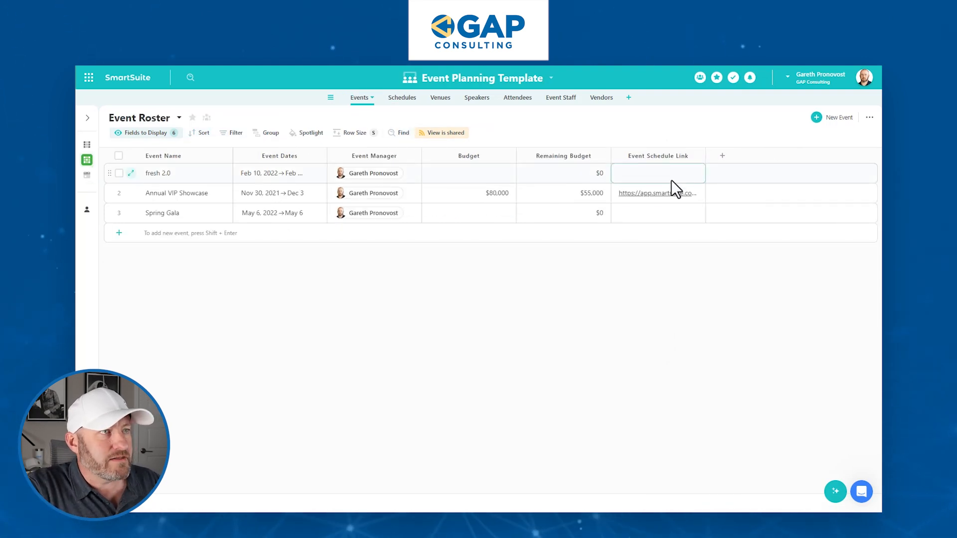
{"action": "left_click", "coordinate": [722, 158]}
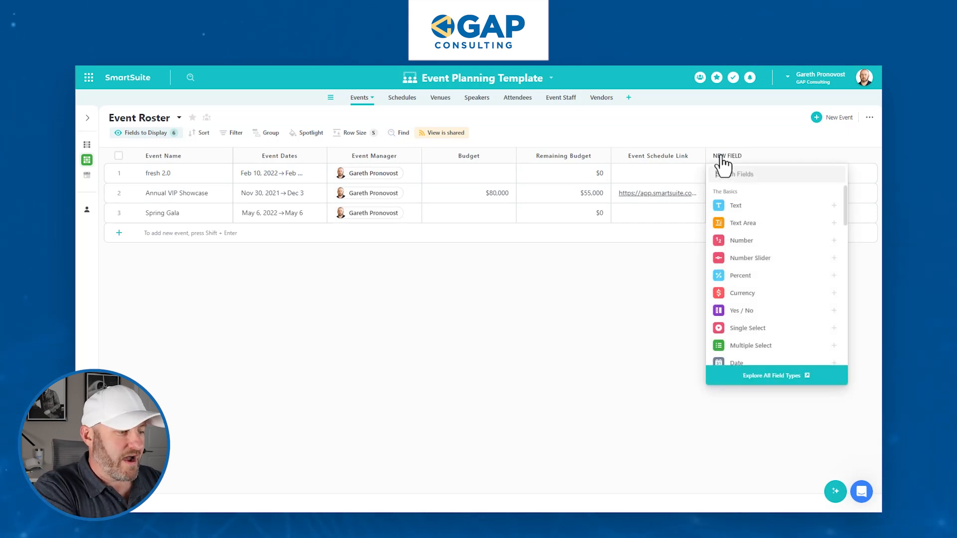
{"action": "type", "text": "button"}
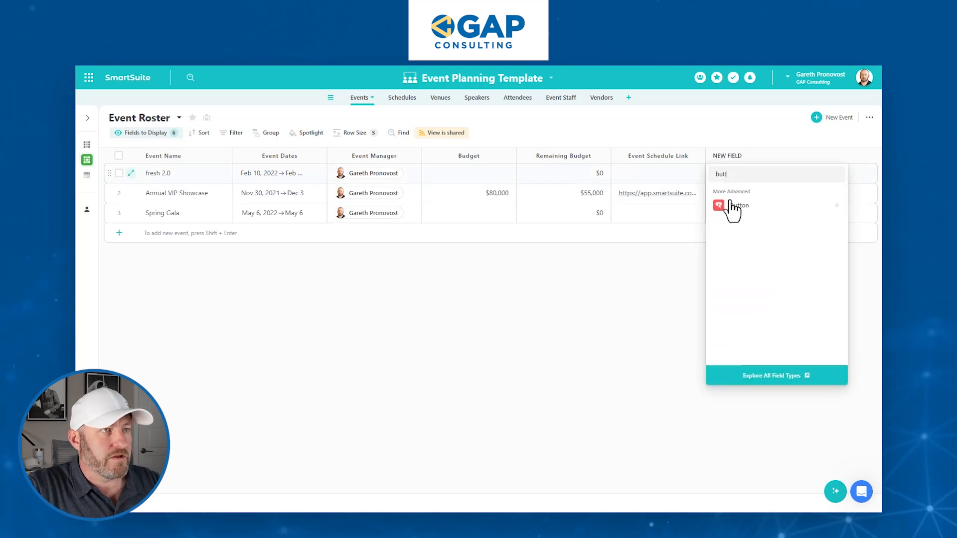
{"action": "left_click", "coordinate": [738, 208]}
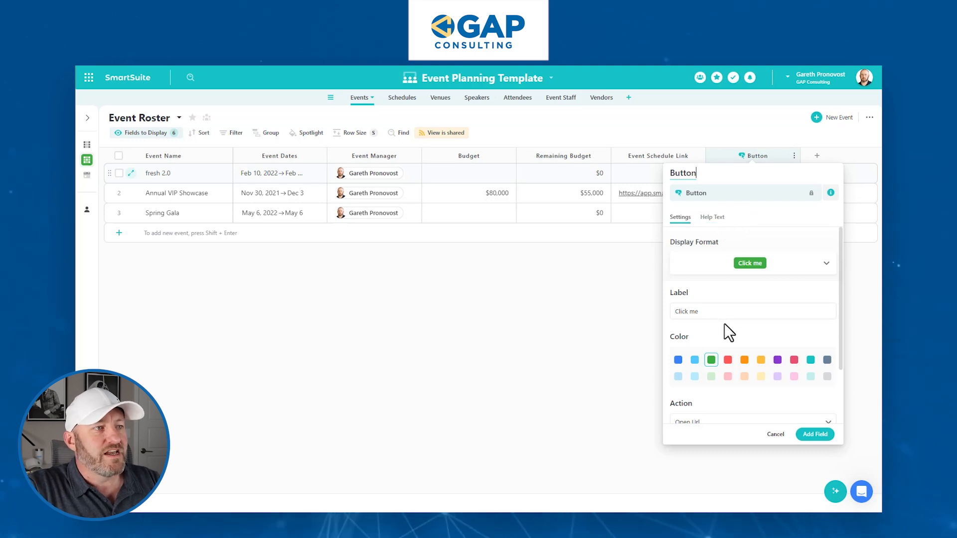
Set the button's link with a URL formula using [Event Schedule Link].
{"action": "scroll", "coordinate": [748, 344], "scroll_direction": "down", "scroll_amount": 2}
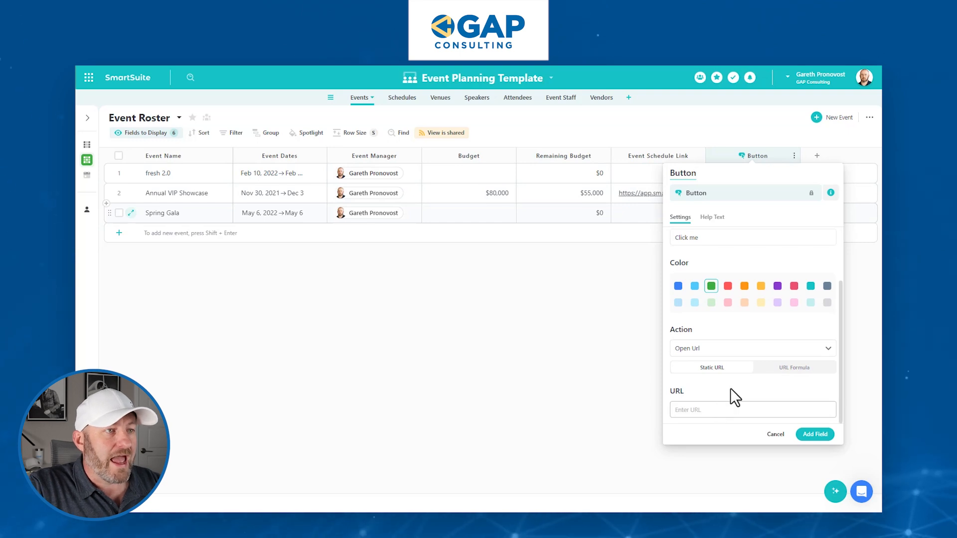
{"action": "left_click", "coordinate": [796, 367]}
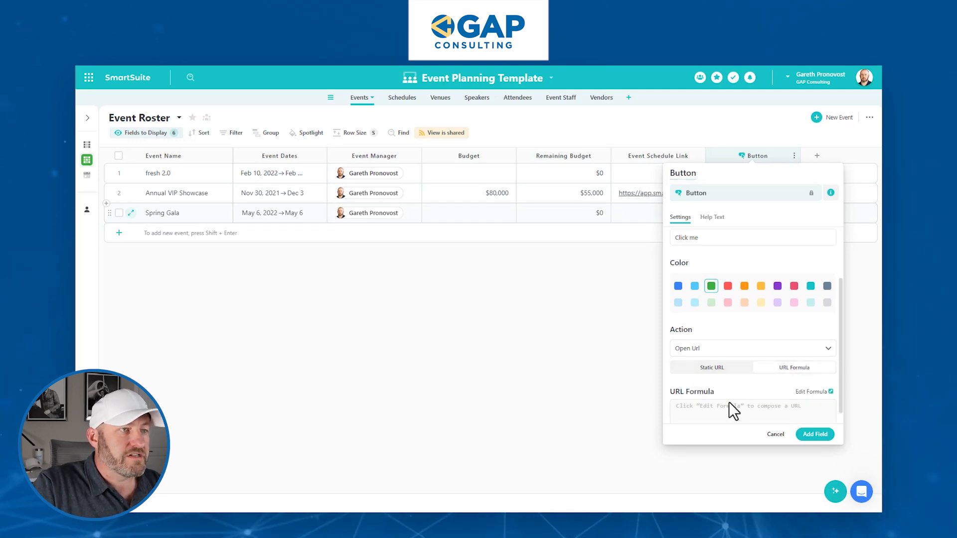
{"action": "left_click", "coordinate": [812, 394]}
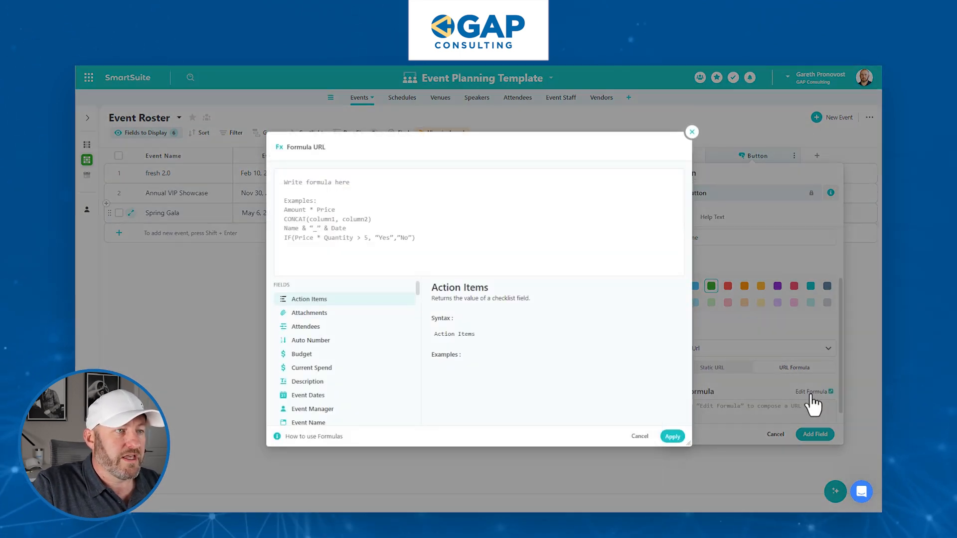
{"action": "type", "text": "eve"}
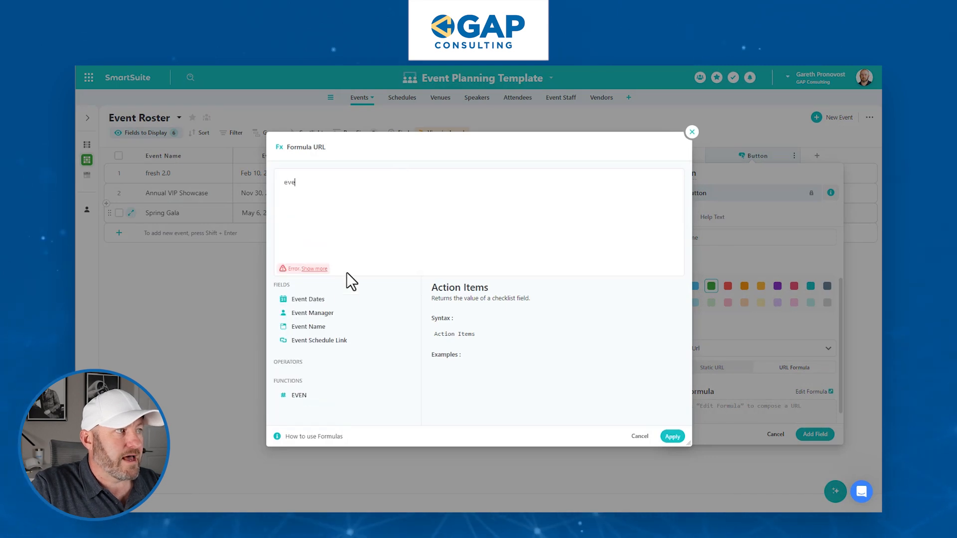
{"action": "left_click", "coordinate": [404, 341]}
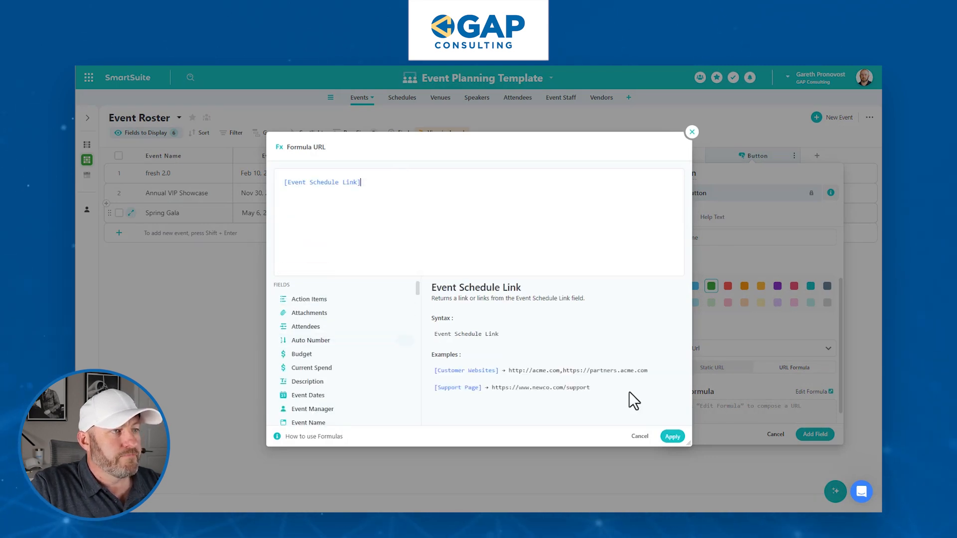
{"action": "left_click", "coordinate": [673, 437]}
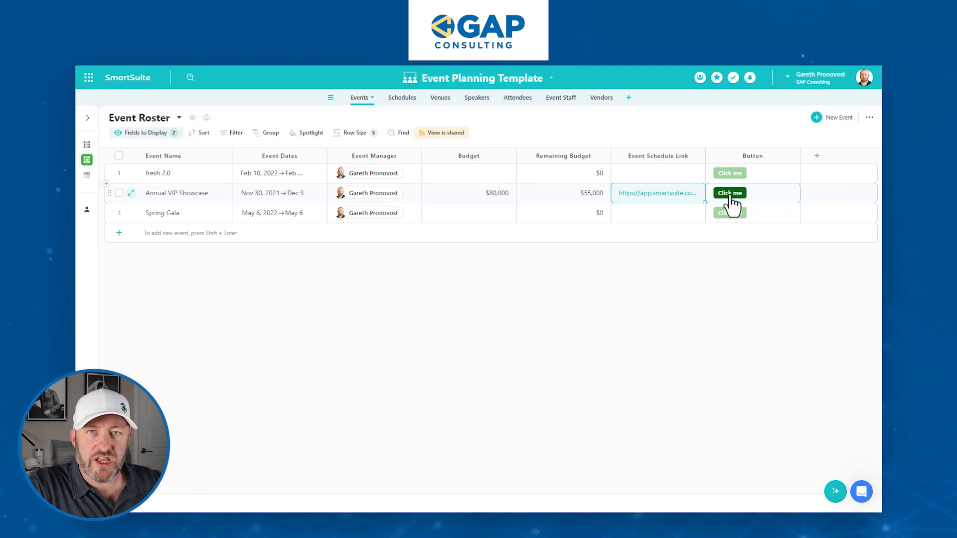
{"action": "left_click", "coordinate": [731, 197]}
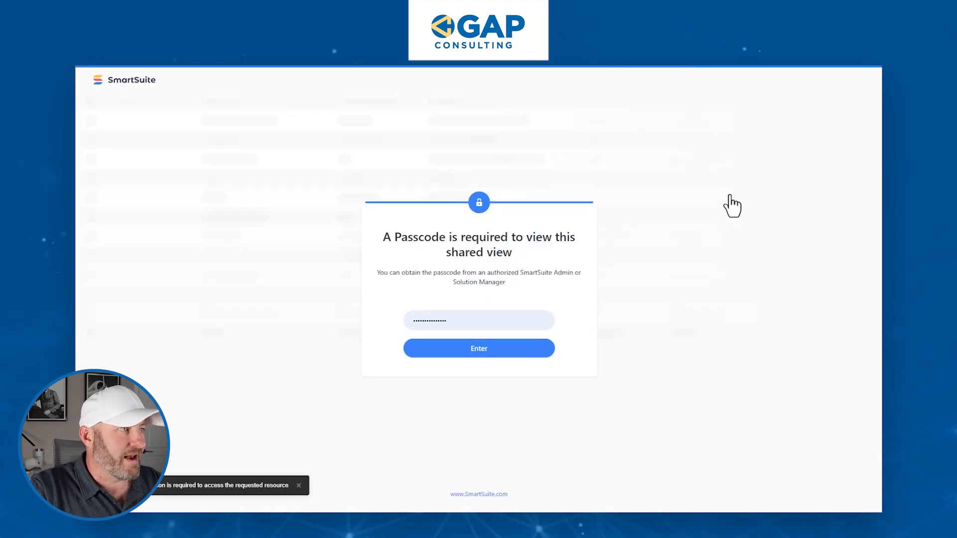
{"action": "double_click", "coordinate": [488, 323]}
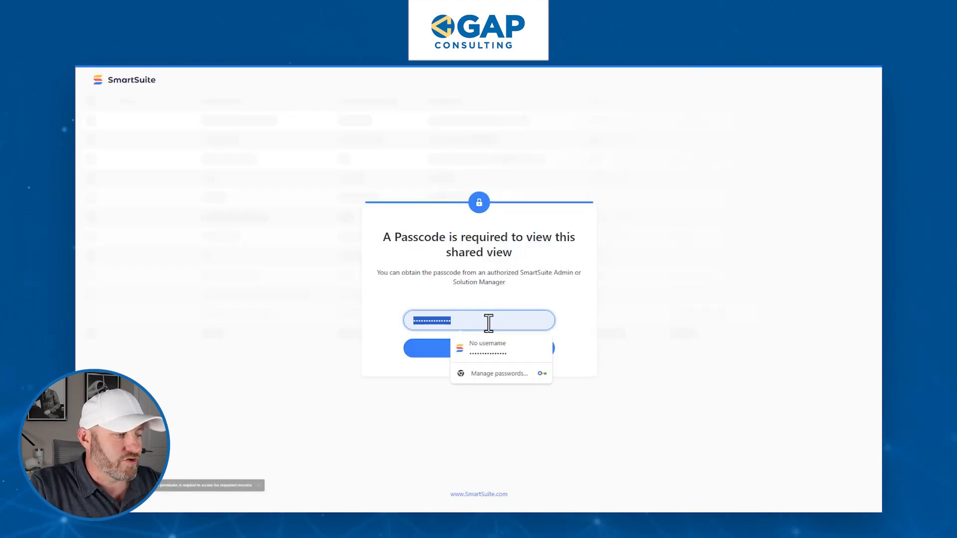
{"action": "type", "text": "•••"}
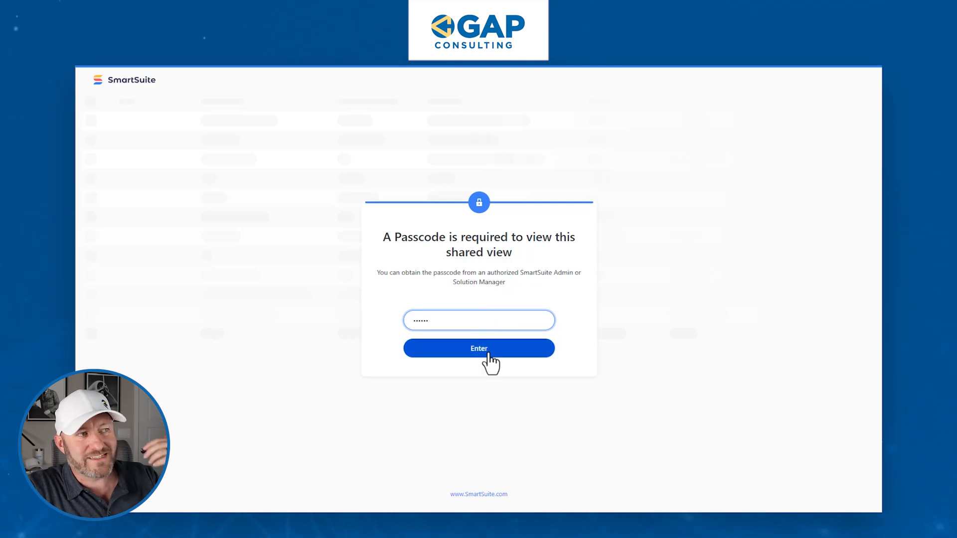
{"action": "left_click", "coordinate": [488, 355]}
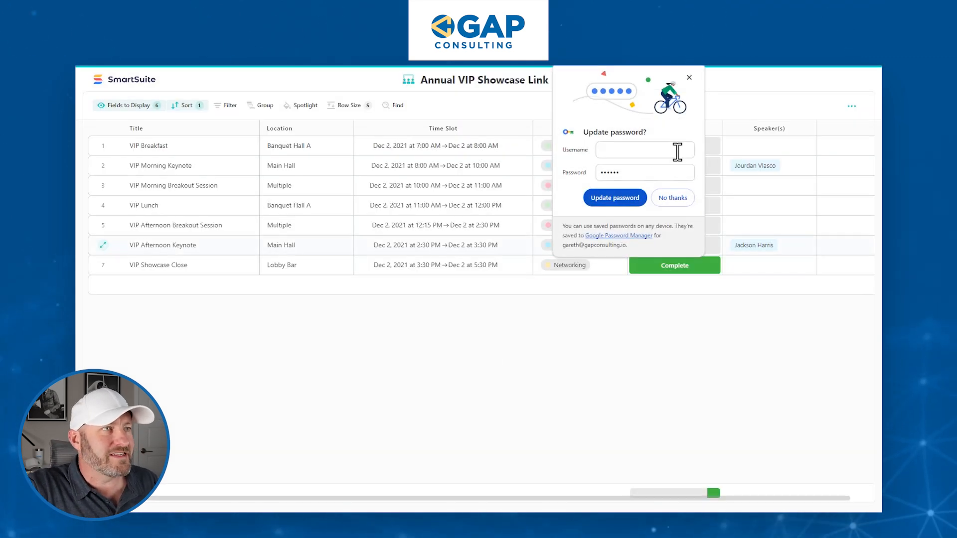
{"action": "left_click", "coordinate": [689, 79]}
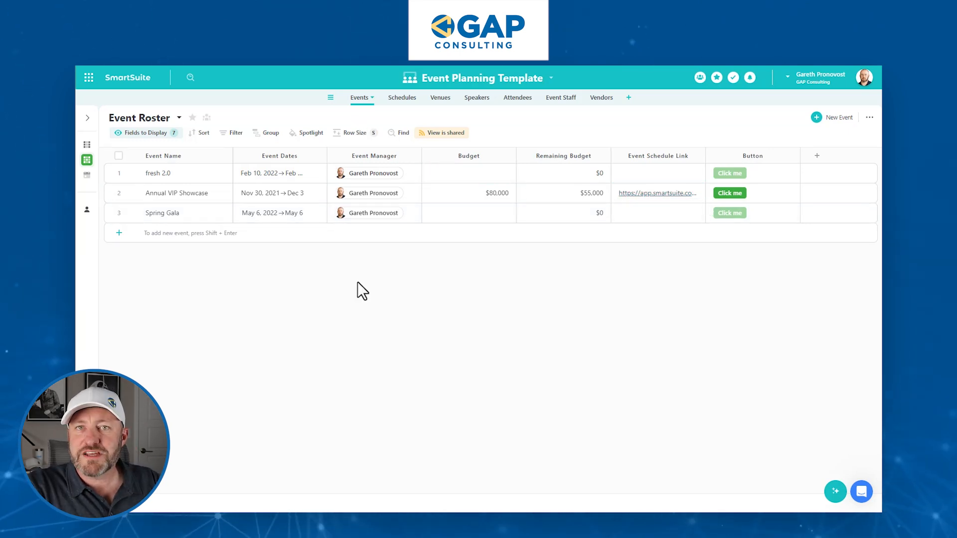
In the All Active Events card view, replace the Event Schedule Link card field with the Button field.
{"action": "mouse_move", "coordinate": [87, 146]}
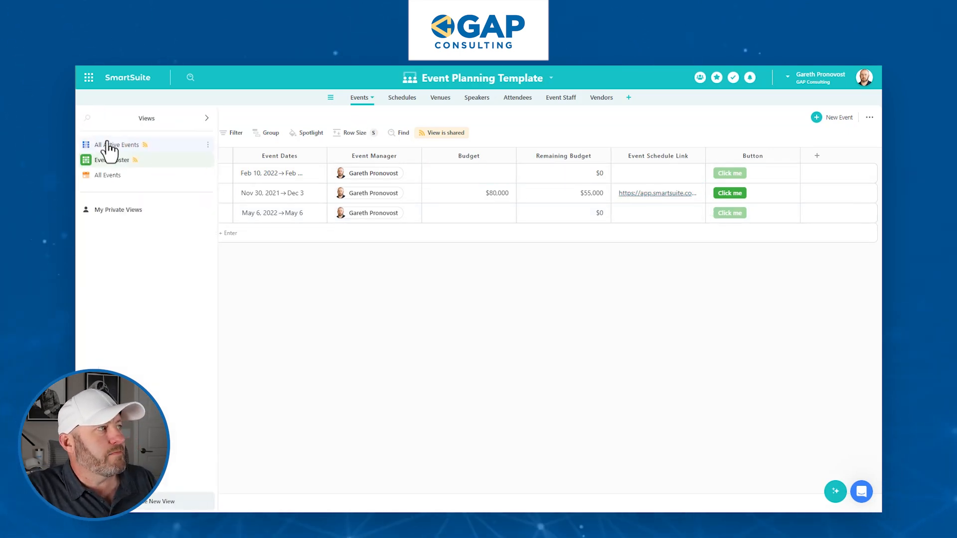
{"action": "left_click", "coordinate": [111, 146]}
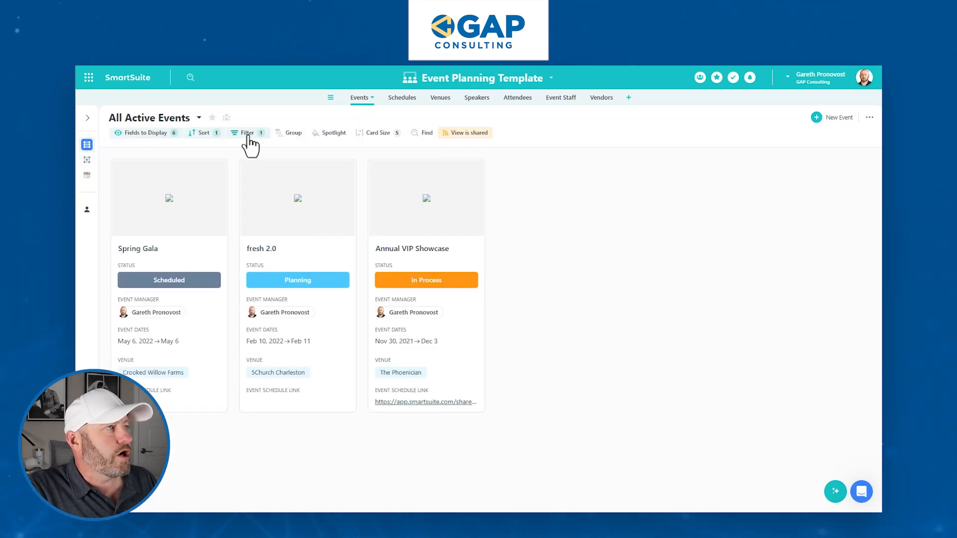
{"action": "left_click", "coordinate": [158, 133]}
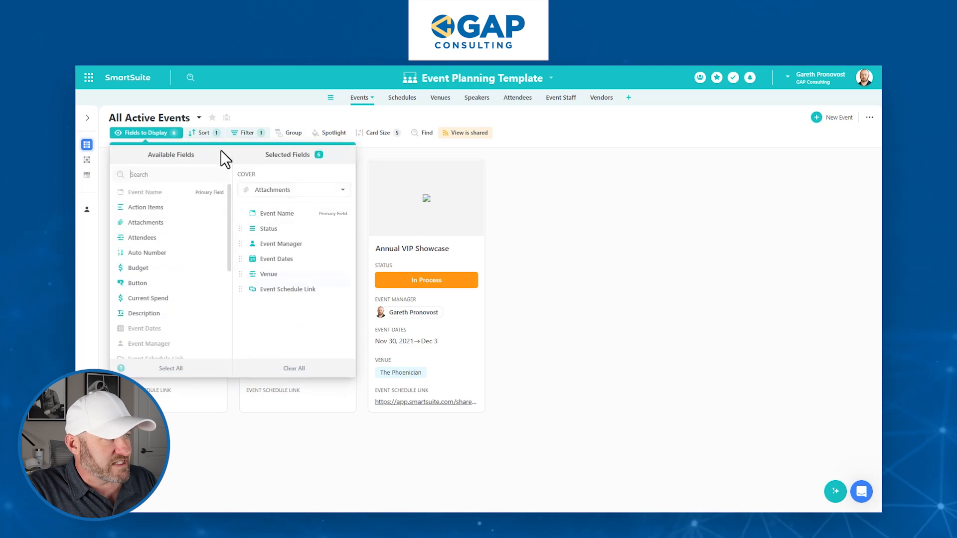
{"action": "left_click", "coordinate": [342, 290]}
{"action": "scroll", "coordinate": [200, 325], "scroll_direction": "down", "scroll_amount": 4}
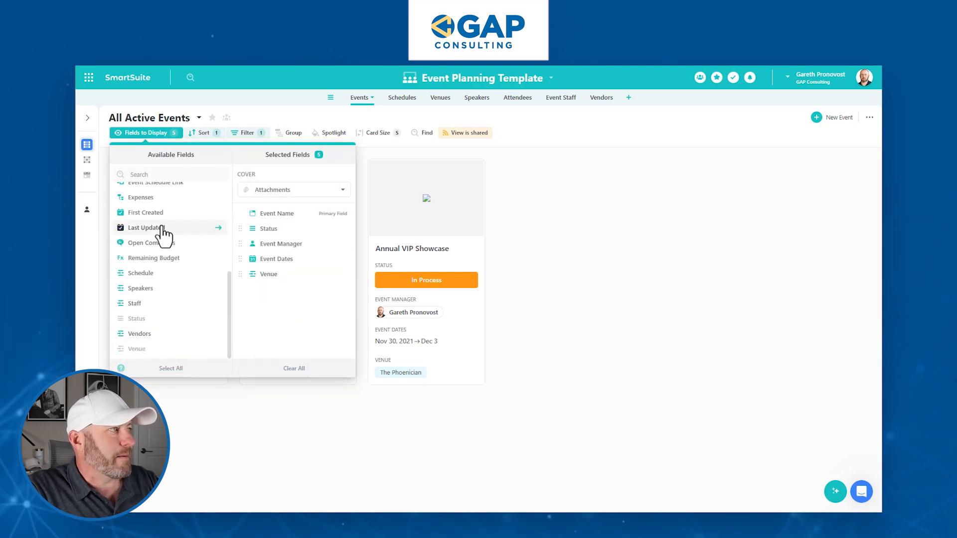
{"action": "type", "text": "butt"}
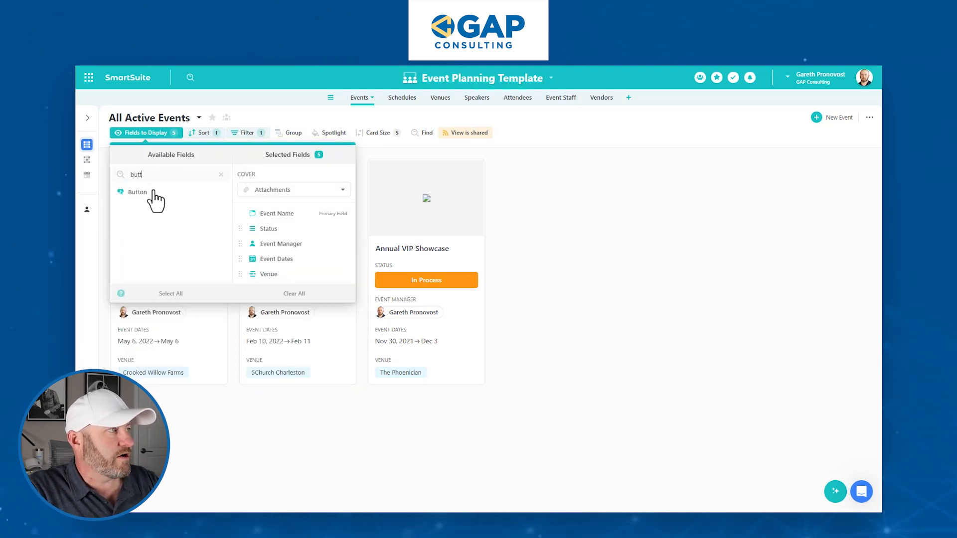
{"action": "left_click", "coordinate": [146, 194]}
{"action": "left_click", "coordinate": [552, 260]}
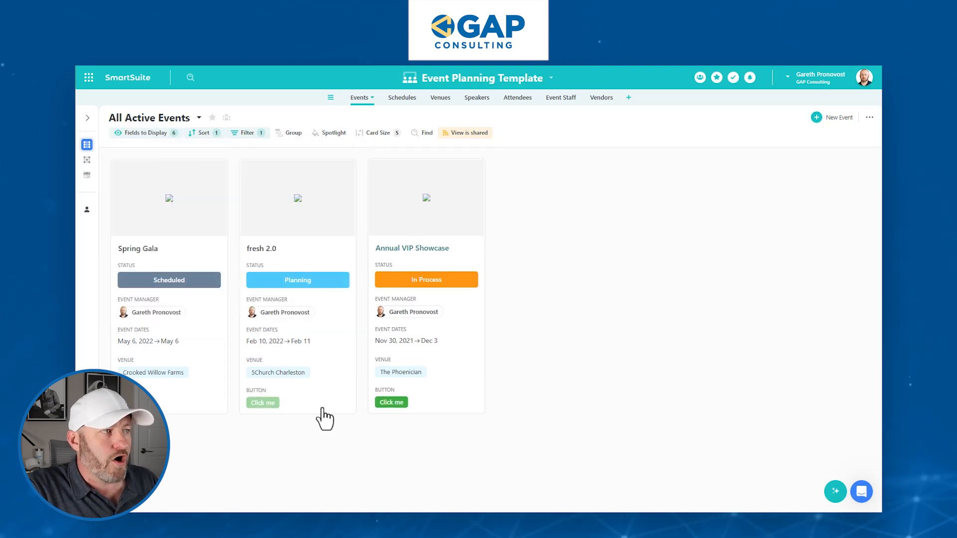